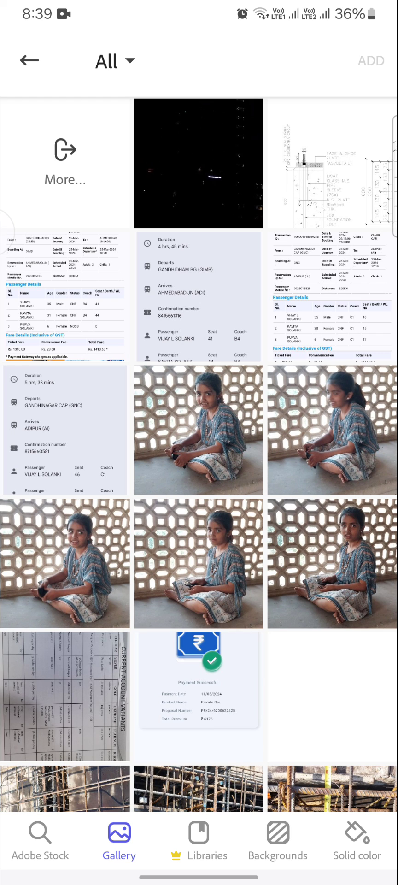
Pick the Strencon Engineering image from the phone picker and size it as an Instagram square post
{"action": "left_click", "coordinate": [65, 157]}
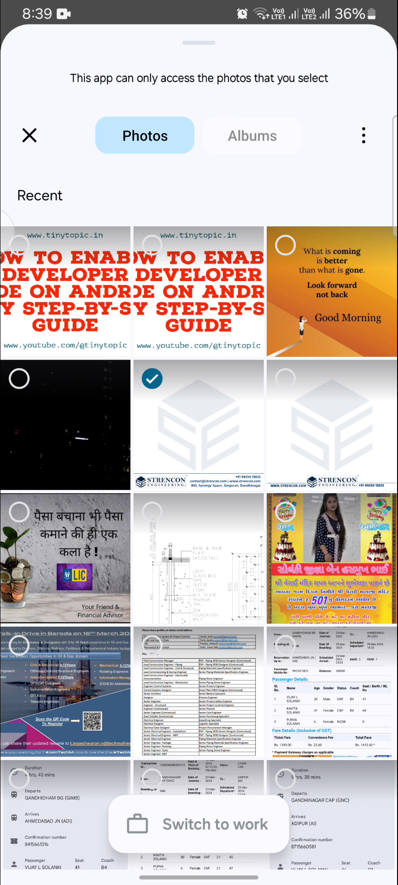
{"action": "left_click", "coordinate": [335, 832]}
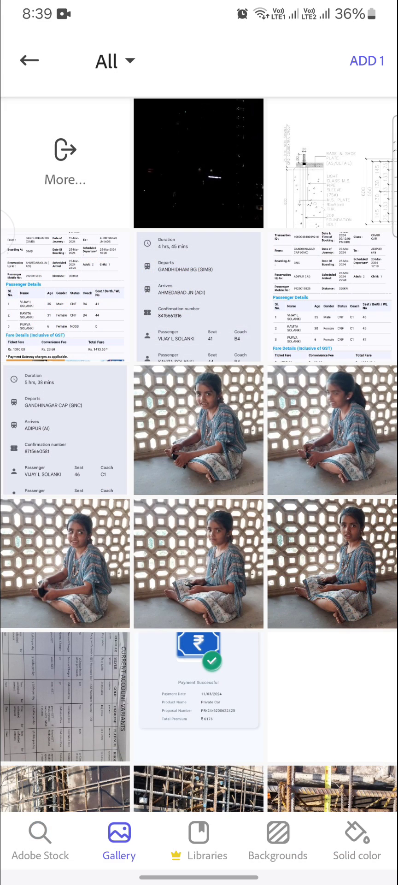
{"action": "left_click", "coordinate": [368, 60]}
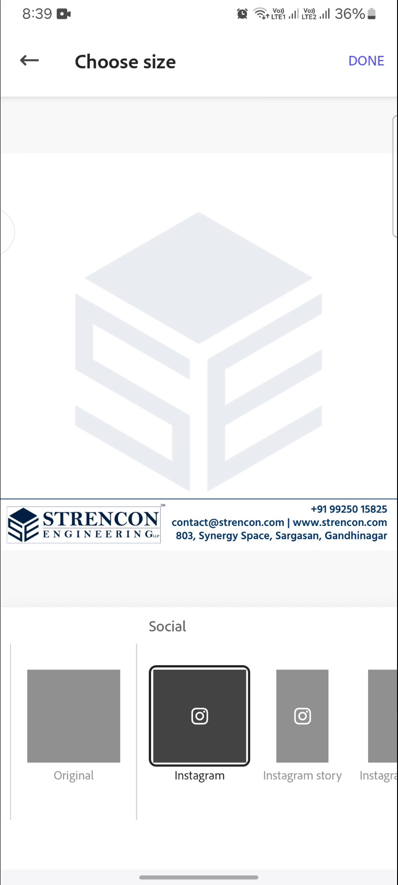
{"action": "mouse_move", "coordinate": [300, 715]}
{"action": "left_mouse_down"}
{"action": "mouse_move", "coordinate": [115, 714]}
{"action": "mouse_move", "coordinate": [346, 714]}
{"action": "left_mouse_up"}
{"action": "left_click_drag", "start_coordinate": [92, 714], "coordinate": [383, 714]}
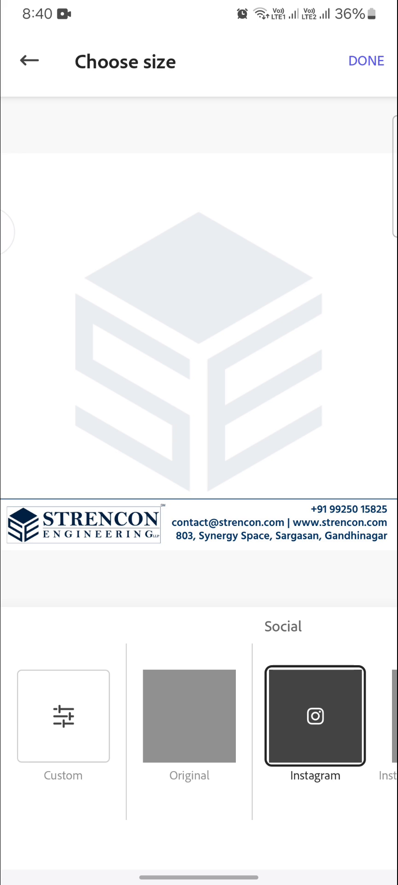
{"action": "left_click", "coordinate": [366, 61]}
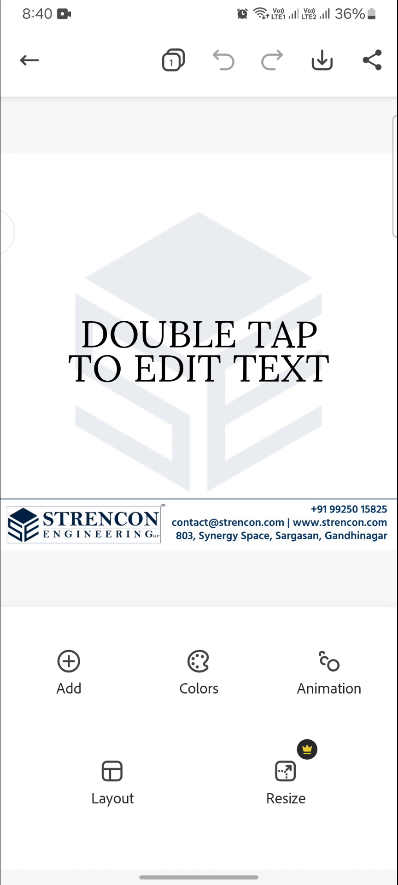
Replace the placeholder text with 'Be the change you want to see in the world.'
{"action": "left_click", "coordinate": [199, 351]}
{"action": "left_click", "coordinate": [199, 351]}
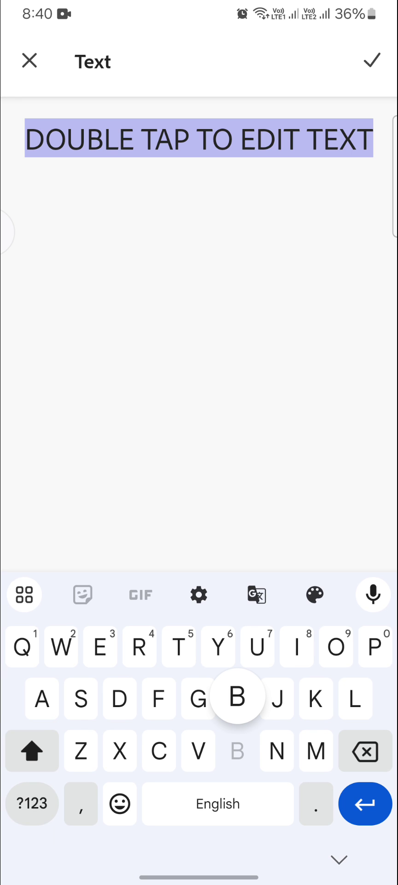
{"action": "type", "text": "Be the change you want to see in the world."}
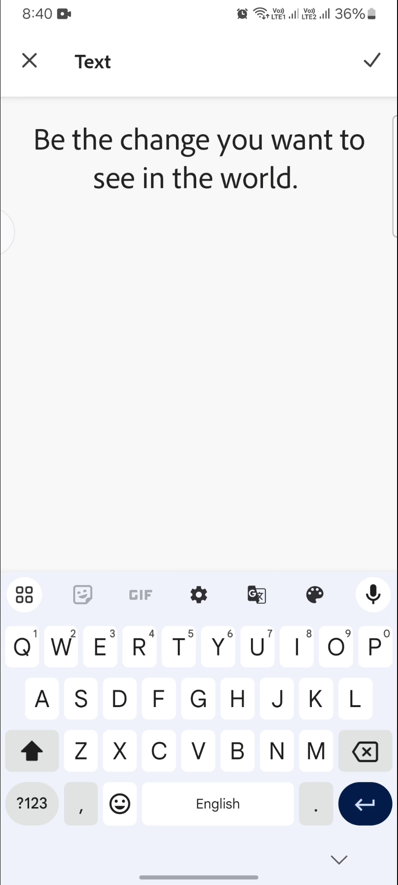
Add a second line '~ Mahatma Gandhi ~' under the quote and confirm the text
{"action": "key", "text": "Return"}
{"action": "left_click", "coordinate": [32, 804]}
{"action": "left_click", "coordinate": [31, 750]}
{"action": "type", "text": "~ "}
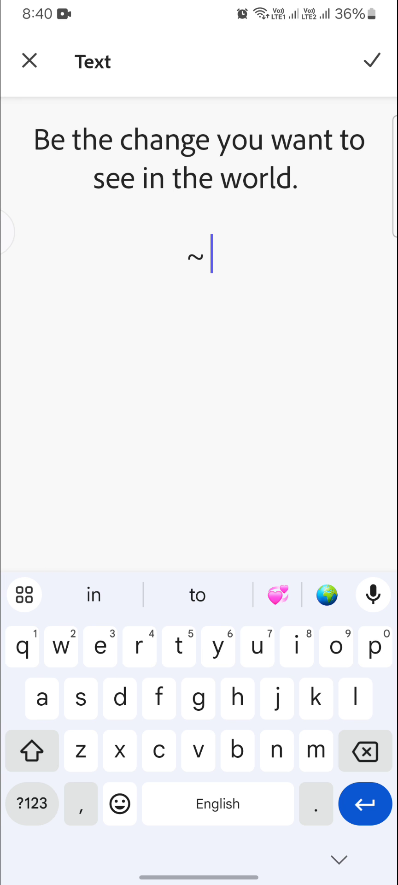
{"action": "type", "text": "Mahatma"}
{"action": "left_click", "coordinate": [32, 751]}
{"action": "type", "text": "Gandhi"}
{"action": "left_click", "coordinate": [32, 803]}
{"action": "left_click", "coordinate": [32, 750]}
{"action": "type", "text": "~"}
{"action": "left_click", "coordinate": [371, 60]}
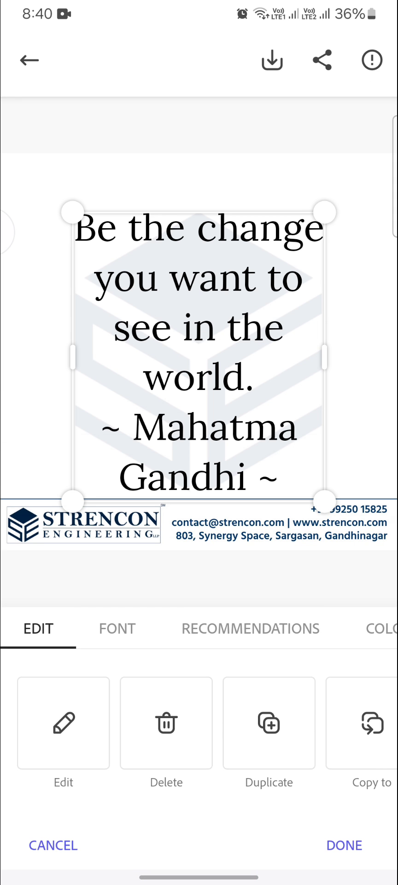
Enlarge and widen the quote box into four lines, then drag it down over the cube logo
{"action": "left_click_drag", "start_coordinate": [325, 357], "coordinate": [339, 320]}
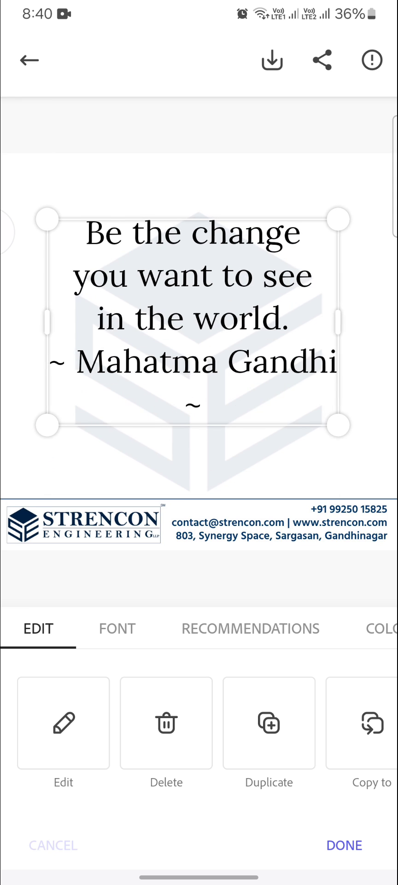
{"action": "mouse_move", "coordinate": [48, 218]}
{"action": "left_mouse_down"}
{"action": "mouse_move", "coordinate": [20, 202]}
{"action": "mouse_move", "coordinate": [2, 212]}
{"action": "mouse_move", "coordinate": [101, 208]}
{"action": "mouse_move", "coordinate": [55, 174]}
{"action": "mouse_move", "coordinate": [40, 275]}
{"action": "mouse_move", "coordinate": [40, 243]}
{"action": "mouse_move", "coordinate": [36, 237]}
{"action": "mouse_move", "coordinate": [50, 236]}
{"action": "left_mouse_up"}
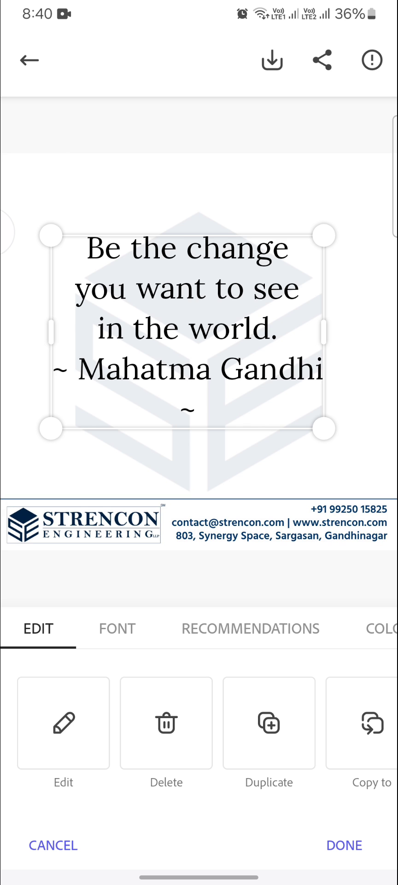
{"action": "left_click_drag", "start_coordinate": [324, 428], "coordinate": [363, 457]}
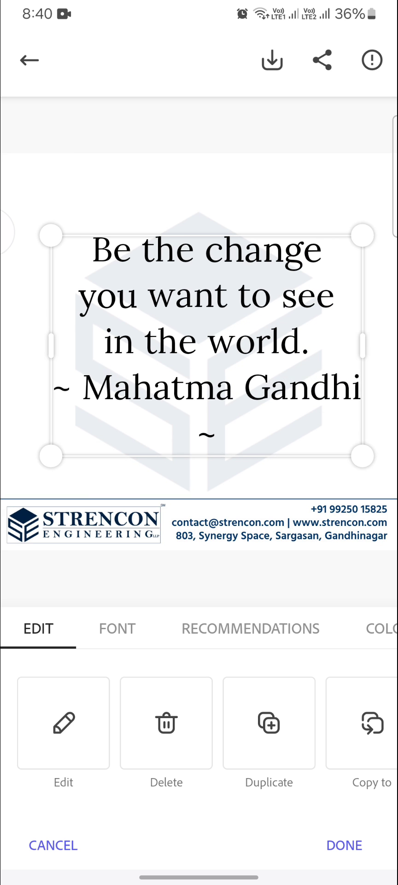
{"action": "mouse_move", "coordinate": [50, 236]}
{"action": "left_mouse_down"}
{"action": "mouse_move", "coordinate": [20, 211]}
{"action": "mouse_move", "coordinate": [16, 154]}
{"action": "mouse_move", "coordinate": [16, 211]}
{"action": "left_mouse_up"}
{"action": "mouse_move", "coordinate": [363, 456]}
{"action": "left_mouse_down"}
{"action": "mouse_move", "coordinate": [375, 374]}
{"action": "mouse_move", "coordinate": [363, 378]}
{"action": "left_mouse_up"}
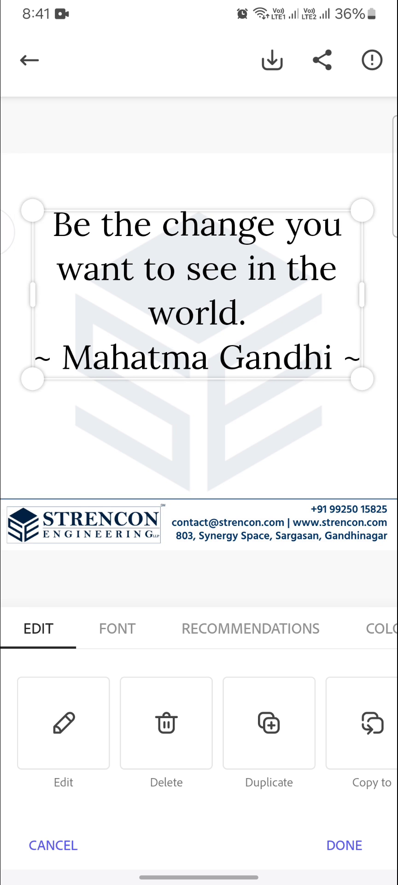
{"action": "mouse_move", "coordinate": [197, 295]}
{"action": "left_mouse_down"}
{"action": "mouse_move", "coordinate": [190, 341]}
{"action": "mouse_move", "coordinate": [199, 311]}
{"action": "mouse_move", "coordinate": [198, 333]}
{"action": "mouse_move", "coordinate": [171, 333]}
{"action": "mouse_move", "coordinate": [199, 326]}
{"action": "mouse_move", "coordinate": [192, 333]}
{"action": "mouse_move", "coordinate": [203, 299]}
{"action": "mouse_move", "coordinate": [219, 381]}
{"action": "mouse_move", "coordinate": [205, 380]}
{"action": "mouse_move", "coordinate": [227, 349]}
{"action": "mouse_move", "coordinate": [201, 321]}
{"action": "mouse_move", "coordinate": [201, 341]}
{"action": "mouse_move", "coordinate": [200, 322]}
{"action": "mouse_move", "coordinate": [194, 318]}
{"action": "mouse_move", "coordinate": [208, 334]}
{"action": "mouse_move", "coordinate": [213, 330]}
{"action": "mouse_move", "coordinate": [198, 325]}
{"action": "mouse_move", "coordinate": [199, 303]}
{"action": "mouse_move", "coordinate": [196, 356]}
{"action": "left_mouse_up"}
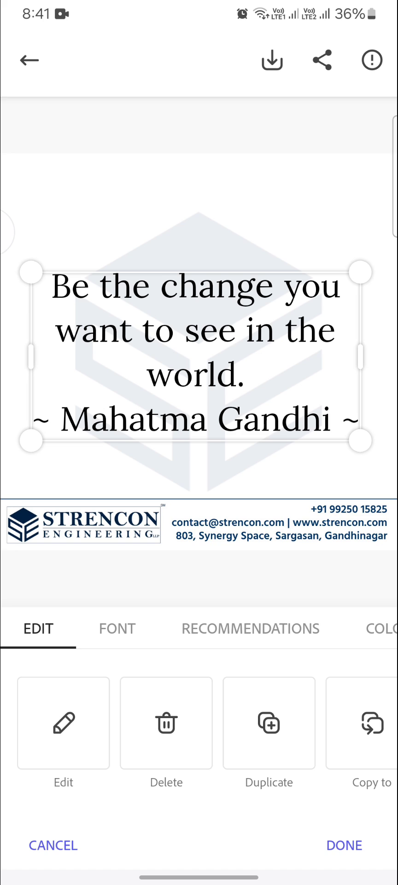
{"action": "left_click", "coordinate": [345, 845]}
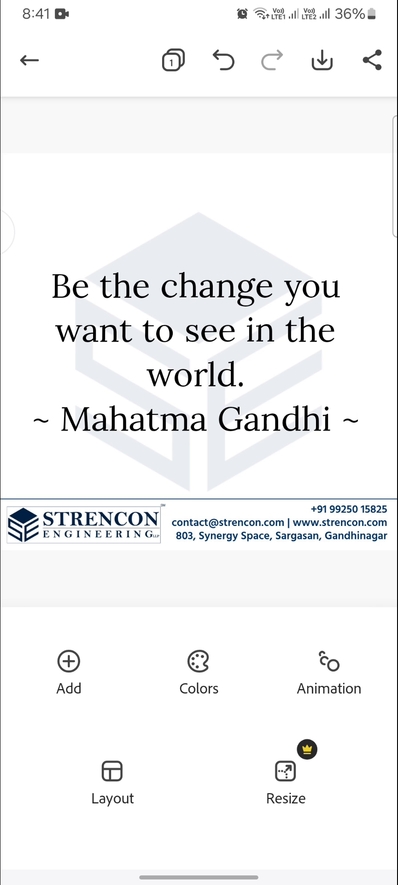
Search Adobe Stock photos for 'mahatma gandhi'
{"action": "left_click", "coordinate": [68, 662]}
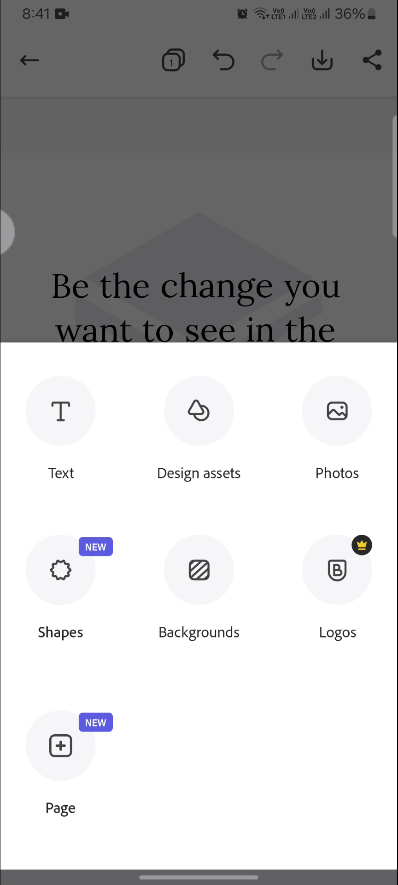
{"action": "left_click", "coordinate": [335, 417]}
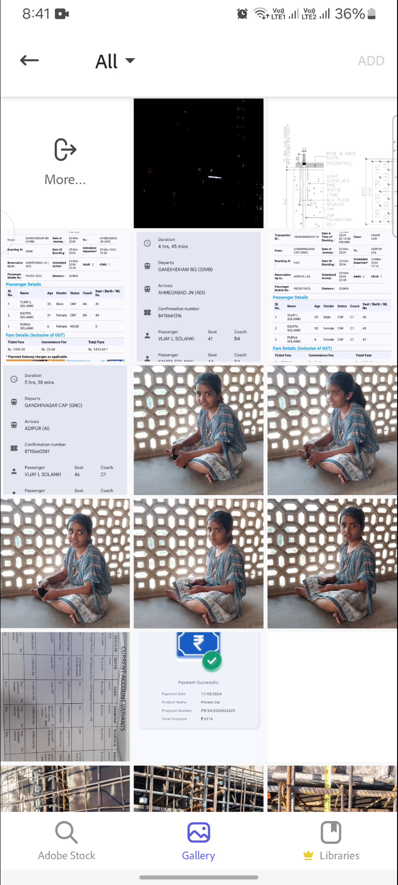
{"action": "left_click", "coordinate": [67, 841]}
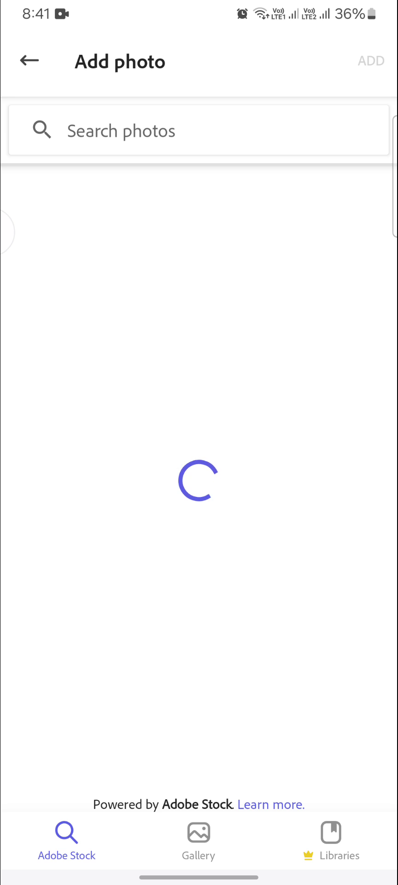
{"action": "left_click", "coordinate": [122, 131]}
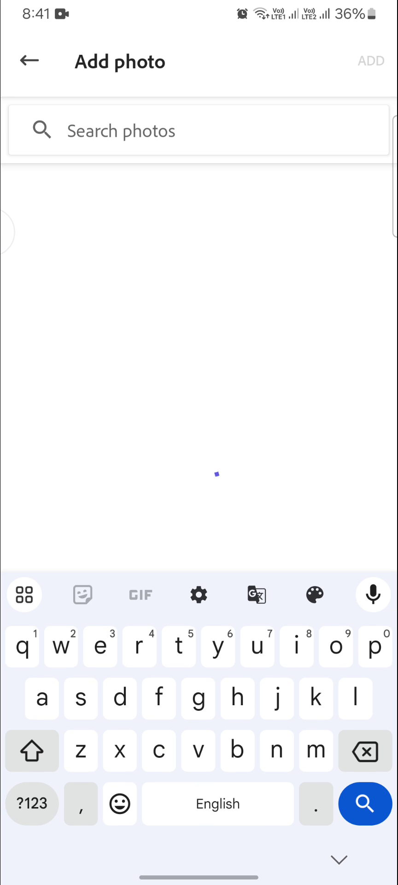
{"action": "type", "text": "mahatma gandhi"}
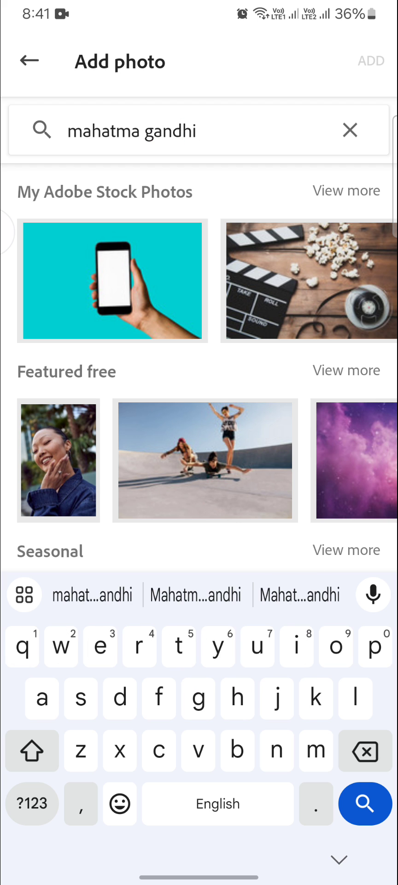
{"action": "key", "text": "Return"}
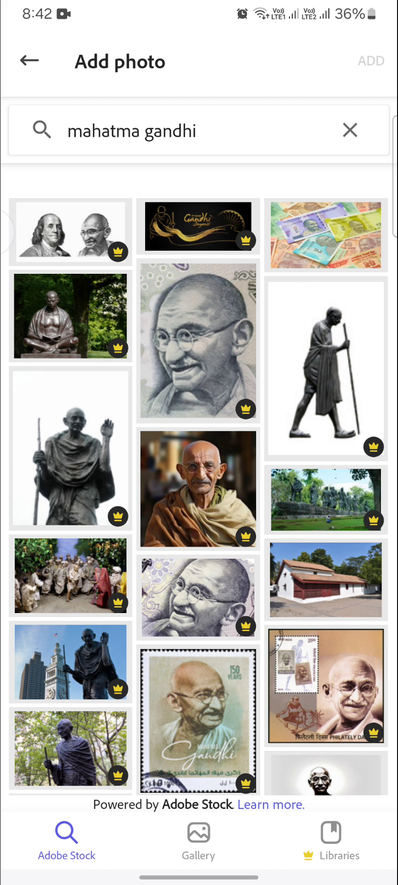
Scroll down through the Gandhi stock photo results and back up
{"action": "scroll", "coordinate": [198, 479], "scroll_direction": "down", "scroll_amount": 5}
{"action": "scroll", "coordinate": [198, 479], "scroll_direction": "down", "scroll_amount": 3}
{"action": "scroll", "coordinate": [198, 480], "scroll_direction": "down", "scroll_amount": 5}
{"action": "scroll", "coordinate": [198, 479], "scroll_direction": "down", "scroll_amount": 5}
{"action": "scroll", "coordinate": [199, 479], "scroll_direction": "down", "scroll_amount": 5}
{"action": "scroll", "coordinate": [198, 479], "scroll_direction": "down", "scroll_amount": 5}
{"action": "scroll", "coordinate": [198, 479], "scroll_direction": "down", "scroll_amount": 5}
{"action": "scroll", "coordinate": [198, 480], "scroll_direction": "down", "scroll_amount": 5}
{"action": "scroll", "coordinate": [198, 479], "scroll_direction": "down", "scroll_amount": 2}
{"action": "scroll", "coordinate": [199, 479], "scroll_direction": "down", "scroll_amount": 2}
{"action": "scroll", "coordinate": [198, 479], "scroll_direction": "down", "scroll_amount": 2}
{"action": "scroll", "coordinate": [198, 479], "scroll_direction": "down", "scroll_amount": 2}
{"action": "scroll", "coordinate": [198, 479], "scroll_direction": "down", "scroll_amount": 3}
{"action": "scroll", "coordinate": [199, 479], "scroll_direction": "down", "scroll_amount": 5}
{"action": "scroll", "coordinate": [198, 480], "scroll_direction": "down", "scroll_amount": 1}
{"action": "scroll", "coordinate": [198, 479], "scroll_direction": "down", "scroll_amount": 3}
{"action": "scroll", "coordinate": [198, 480], "scroll_direction": "down", "scroll_amount": 5}
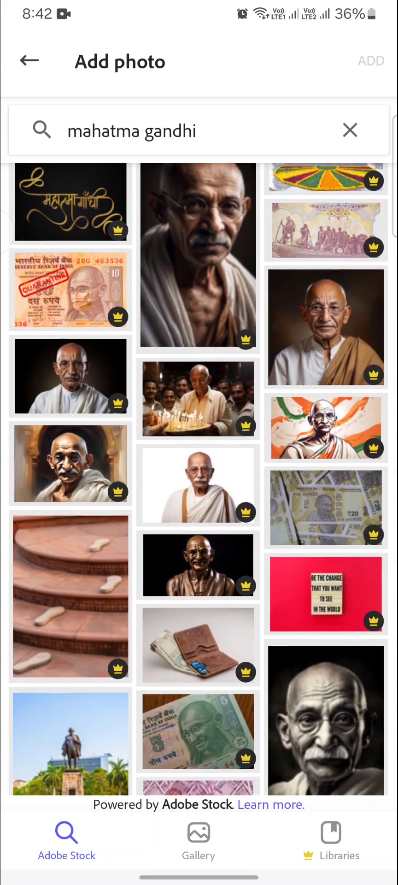
{"action": "scroll", "coordinate": [199, 479], "scroll_direction": "down", "scroll_amount": 5}
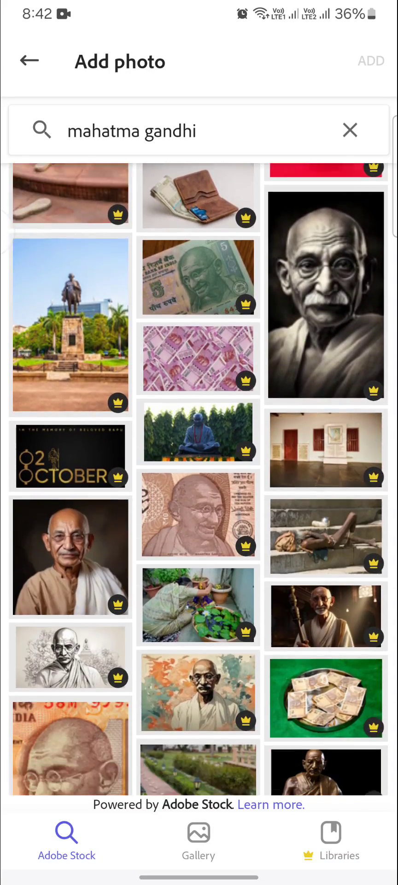
{"action": "scroll", "coordinate": [199, 479], "scroll_direction": "down", "scroll_amount": 4}
{"action": "scroll", "coordinate": [198, 479], "scroll_direction": "down", "scroll_amount": 5}
{"action": "scroll", "coordinate": [198, 479], "scroll_direction": "down", "scroll_amount": 5}
{"action": "scroll", "coordinate": [198, 479], "scroll_direction": "down", "scroll_amount": 3}
{"action": "scroll", "coordinate": [198, 480], "scroll_direction": "down", "scroll_amount": 5}
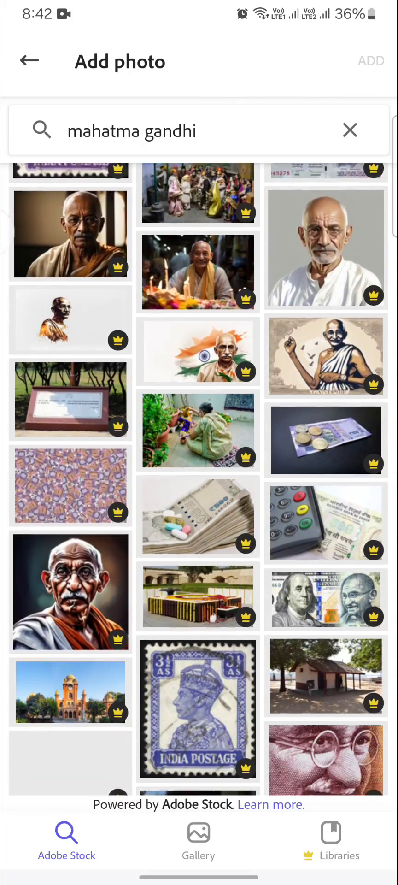
{"action": "scroll", "coordinate": [198, 479], "scroll_direction": "down", "scroll_amount": 4}
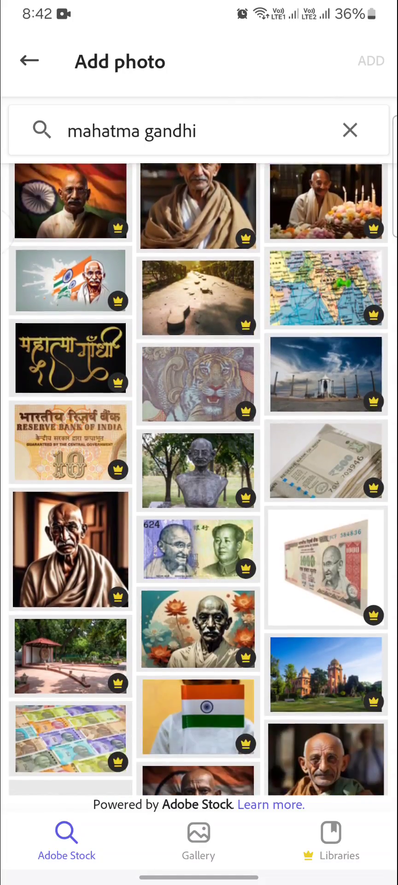
{"action": "scroll", "coordinate": [198, 480], "scroll_direction": "down", "scroll_amount": 5}
{"action": "scroll", "coordinate": [199, 480], "scroll_direction": "down", "scroll_amount": 3}
{"action": "scroll", "coordinate": [198, 479], "scroll_direction": "down", "scroll_amount": 3}
{"action": "scroll", "coordinate": [198, 479], "scroll_direction": "down", "scroll_amount": 3}
{"action": "scroll", "coordinate": [198, 479], "scroll_direction": "down", "scroll_amount": 4}
{"action": "scroll", "coordinate": [198, 479], "scroll_direction": "down", "scroll_amount": 5}
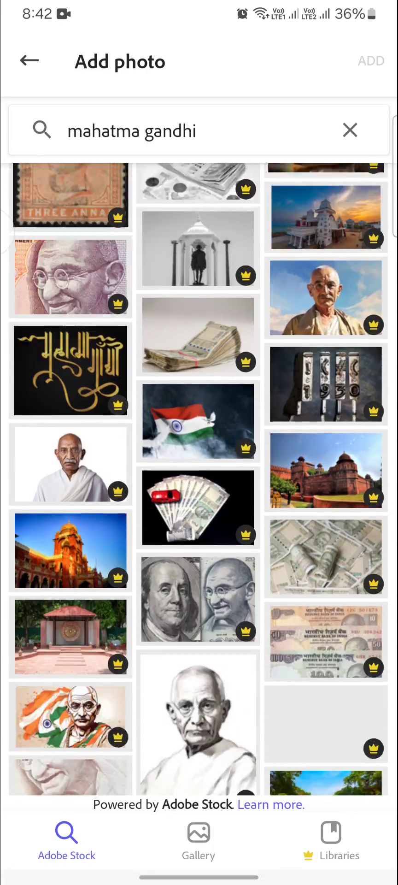
{"action": "scroll", "coordinate": [198, 479], "scroll_direction": "down", "scroll_amount": 5}
{"action": "scroll", "coordinate": [198, 479], "scroll_direction": "down", "scroll_amount": 2}
{"action": "scroll", "coordinate": [198, 479], "scroll_direction": "up", "scroll_amount": 3}
{"action": "scroll", "coordinate": [198, 480], "scroll_direction": "up", "scroll_amount": 10}
{"action": "scroll", "coordinate": [198, 479], "scroll_direction": "up", "scroll_amount": 10}
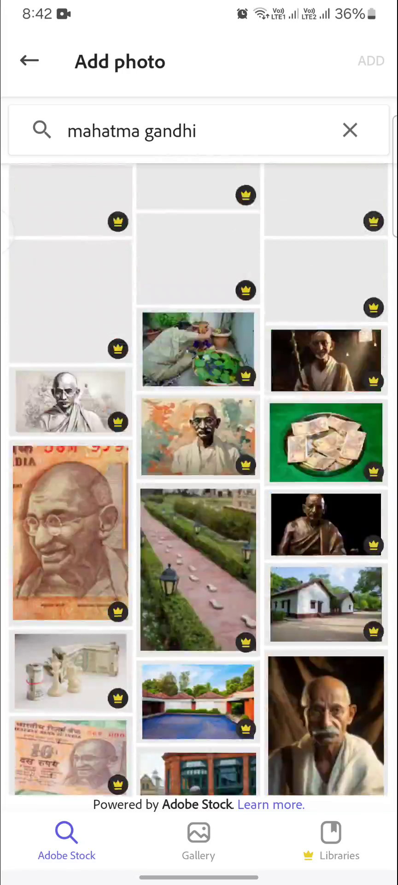
{"action": "scroll", "coordinate": [198, 479], "scroll_direction": "up", "scroll_amount": 10}
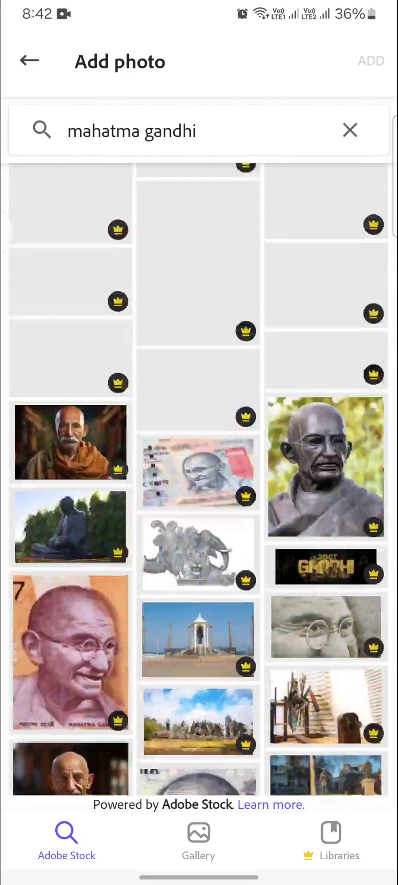
{"action": "scroll", "coordinate": [198, 479], "scroll_direction": "up", "scroll_amount": 10}
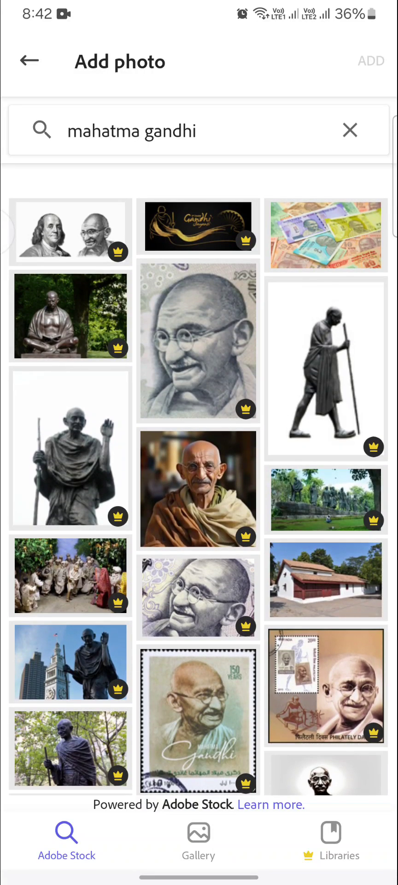
Shorten the stock search to 'gandhi' and browse the new results
{"action": "left_click", "coordinate": [144, 131]}
{"action": "key", "text": "BackSpace"}
{"action": "key", "text": "BackSpace"}
{"action": "key", "text": "BackSpace"}
{"action": "key", "text": "BackSpace"}
{"action": "key", "text": "BackSpace"}
{"action": "key", "text": "BackSpace"}
{"action": "key", "text": "Return"}
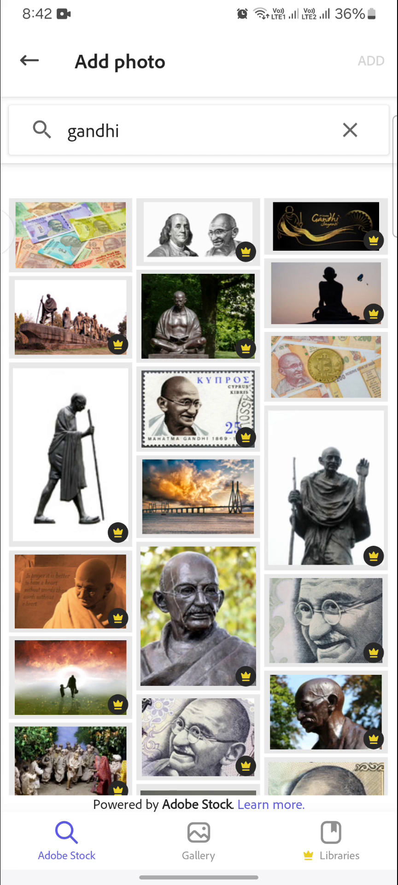
{"action": "scroll", "coordinate": [199, 495], "scroll_direction": "down", "scroll_amount": 1}
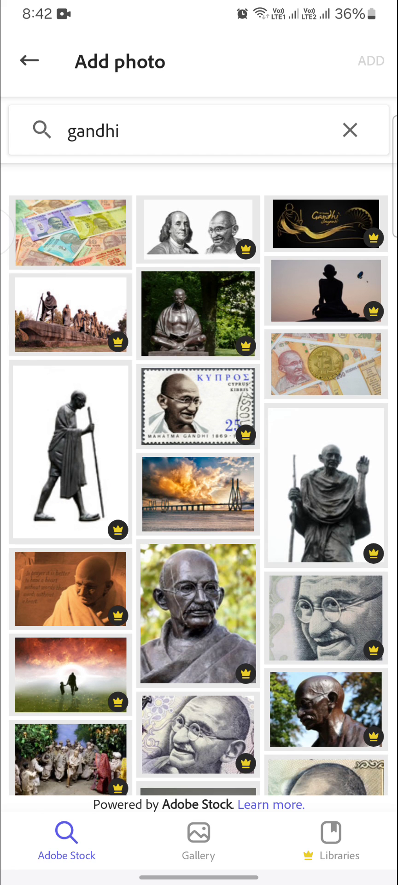
{"action": "scroll", "coordinate": [199, 480], "scroll_direction": "down", "scroll_amount": 10}
{"action": "scroll", "coordinate": [199, 480], "scroll_direction": "down", "scroll_amount": 2}
{"action": "scroll", "coordinate": [198, 479], "scroll_direction": "up", "scroll_amount": 2}
{"action": "scroll", "coordinate": [199, 479], "scroll_direction": "up", "scroll_amount": 10}
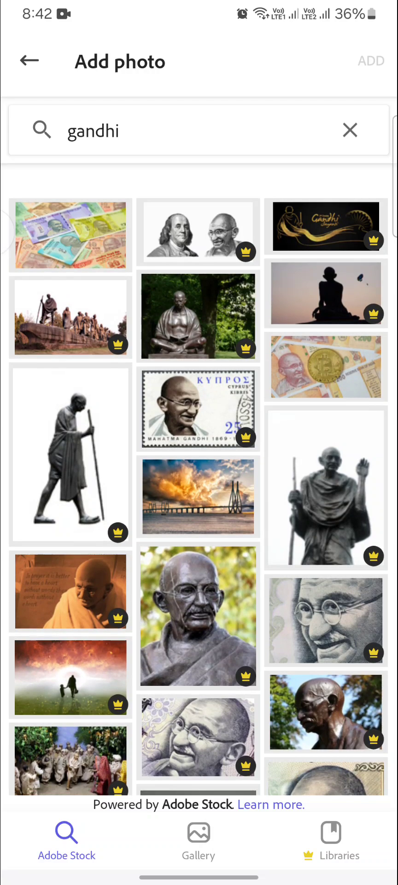
Dismiss the premium photo offer and select the free sunset bridge photo
{"action": "scroll", "coordinate": [198, 480], "scroll_direction": "down", "scroll_amount": 2}
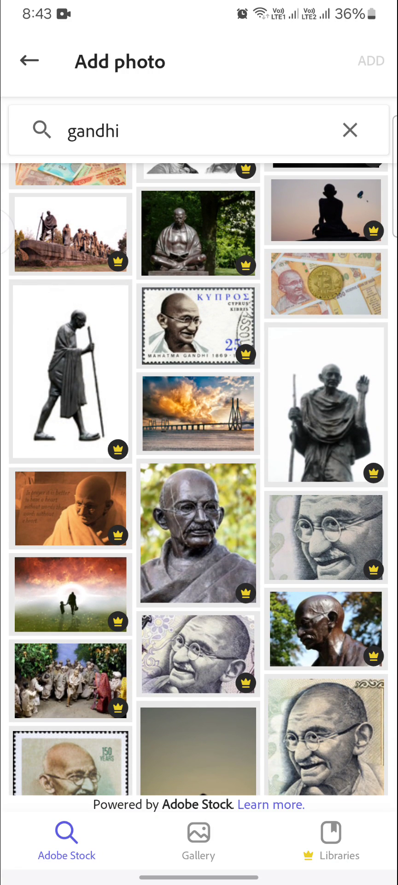
{"action": "left_click", "coordinate": [325, 404]}
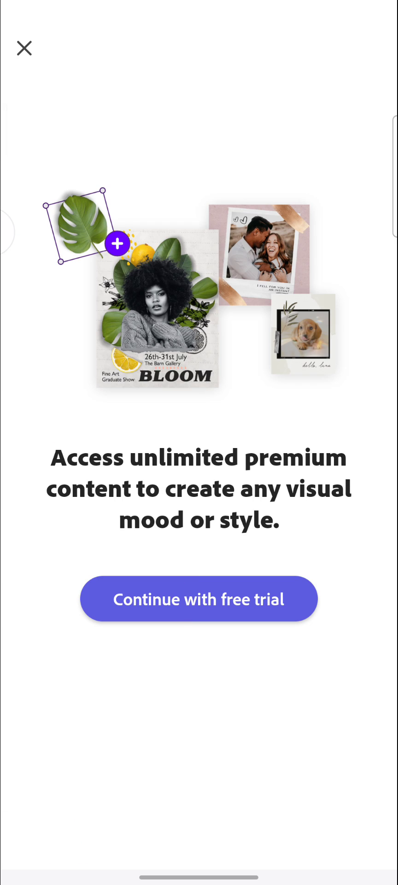
{"action": "left_click", "coordinate": [24, 48]}
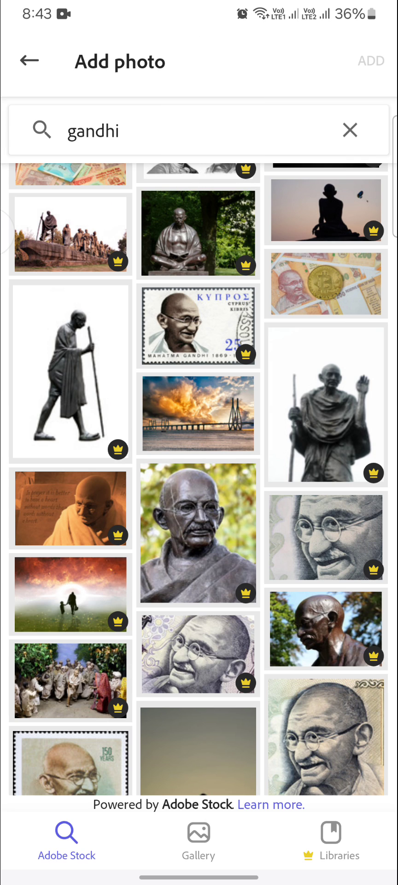
{"action": "left_click", "coordinate": [199, 413]}
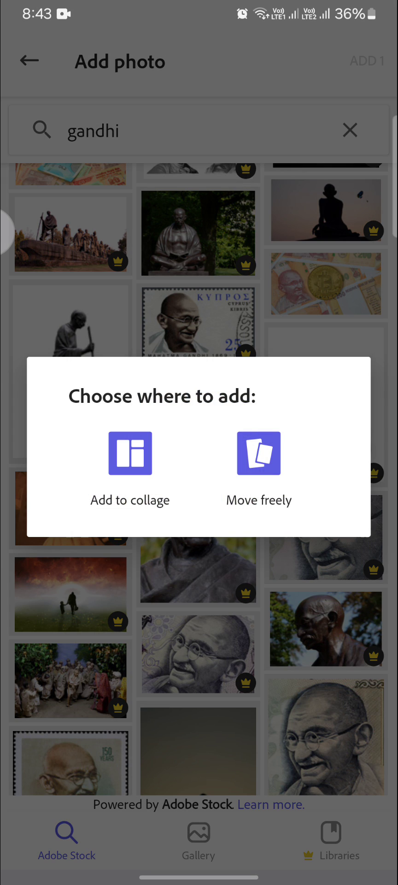
Place the bridge photo as a freely movable image cropped to a square shape
{"action": "left_click", "coordinate": [259, 465]}
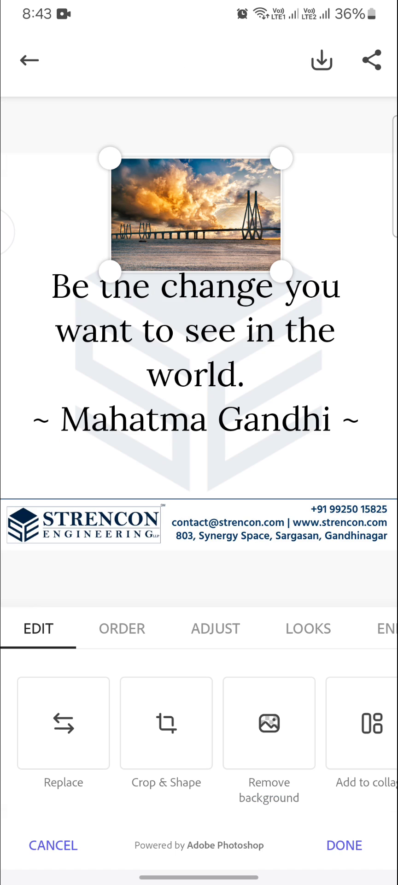
{"action": "left_click", "coordinate": [167, 722]}
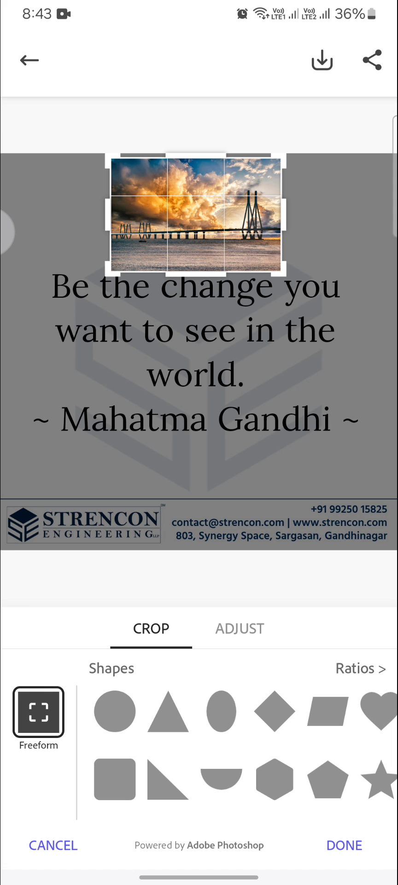
{"action": "left_click", "coordinate": [114, 779]}
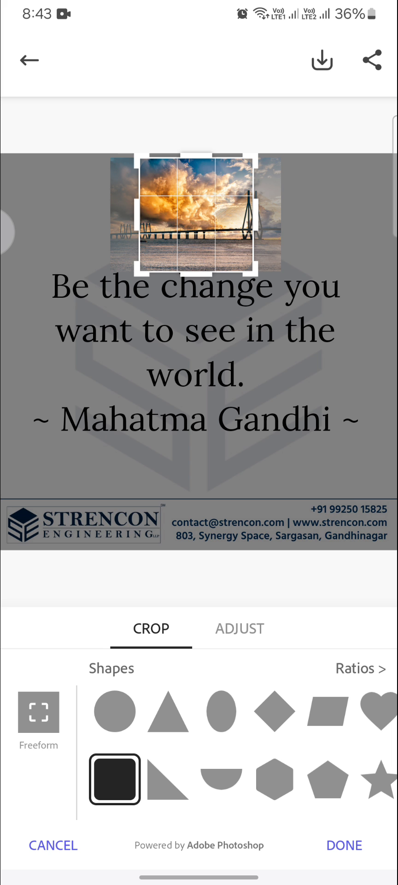
{"action": "left_click", "coordinate": [344, 845]}
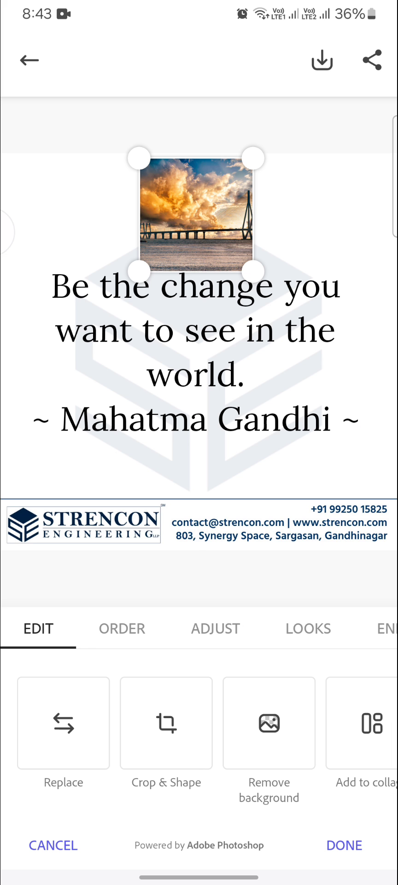
Move the photo flush to the canvas top-left and enlarge it to fill the canvas
{"action": "mouse_move", "coordinate": [196, 216]}
{"action": "left_mouse_down"}
{"action": "mouse_move", "coordinate": [100, 221]}
{"action": "mouse_move", "coordinate": [51, 215]}
{"action": "left_mouse_up"}
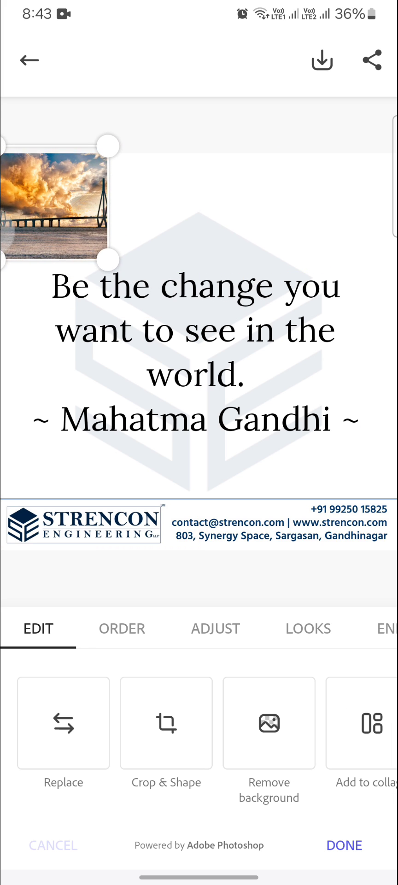
{"action": "mouse_move", "coordinate": [4, 222]}
{"action": "left_mouse_down"}
{"action": "mouse_move", "coordinate": [6, 231]}
{"action": "mouse_move", "coordinate": [12, 229]}
{"action": "mouse_move", "coordinate": [1, 230]}
{"action": "mouse_move", "coordinate": [5, 230]}
{"action": "left_mouse_up"}
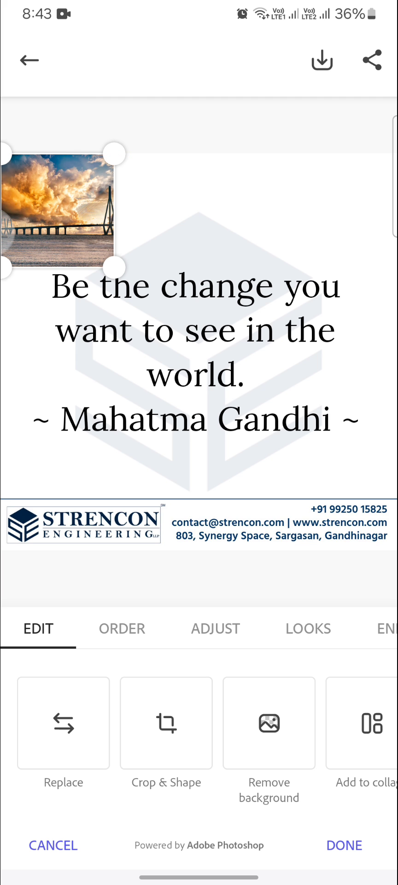
{"action": "mouse_move", "coordinate": [114, 268]}
{"action": "left_mouse_down"}
{"action": "mouse_move", "coordinate": [389, 553]}
{"action": "mouse_move", "coordinate": [396, 544]}
{"action": "mouse_move", "coordinate": [387, 559]}
{"action": "mouse_move", "coordinate": [395, 544]}
{"action": "mouse_move", "coordinate": [389, 549]}
{"action": "left_mouse_up"}
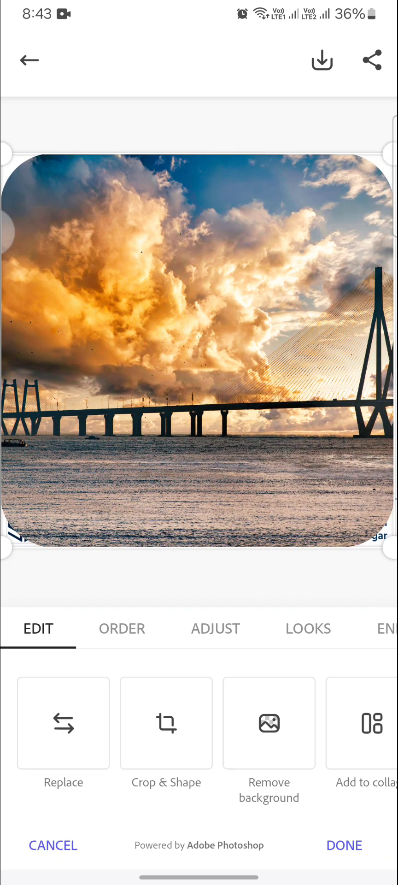
Lower the photo's opacity to 54% so the quote shows through
{"action": "left_click_drag", "start_coordinate": [322, 628], "coordinate": [78, 629]}
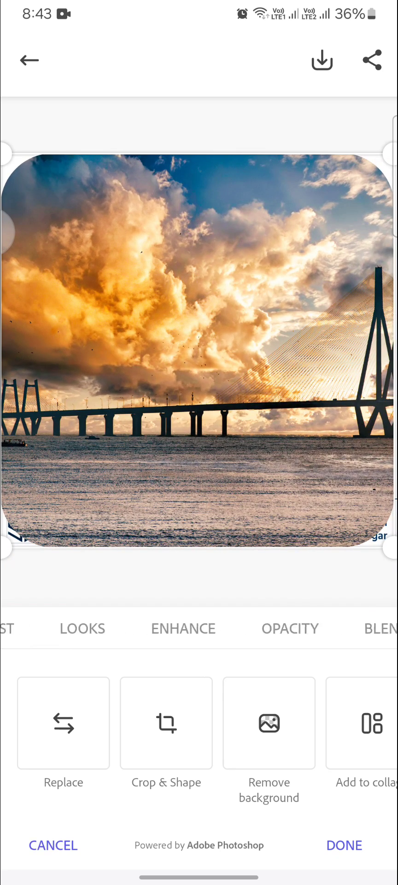
{"action": "left_click", "coordinate": [287, 628]}
{"action": "mouse_move", "coordinate": [308, 734]}
{"action": "left_mouse_down"}
{"action": "mouse_move", "coordinate": [65, 733]}
{"action": "mouse_move", "coordinate": [176, 734]}
{"action": "left_mouse_up"}
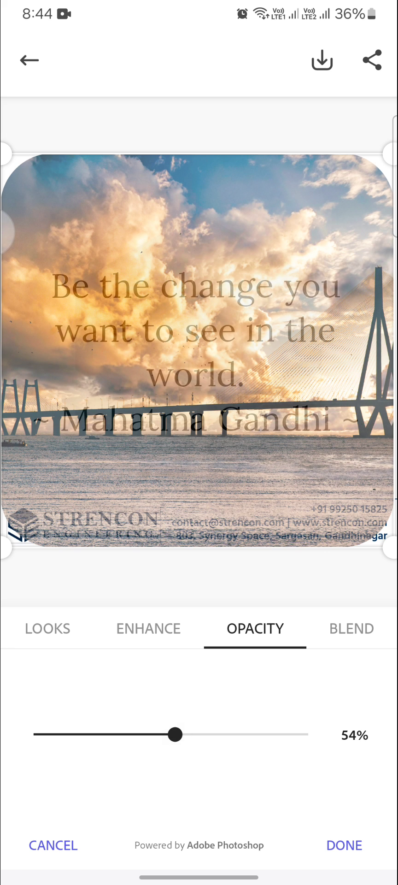
Compare Multiply, Screen and Normal blends on the bridge photo, keeping Multiply
{"action": "left_click", "coordinate": [352, 628]}
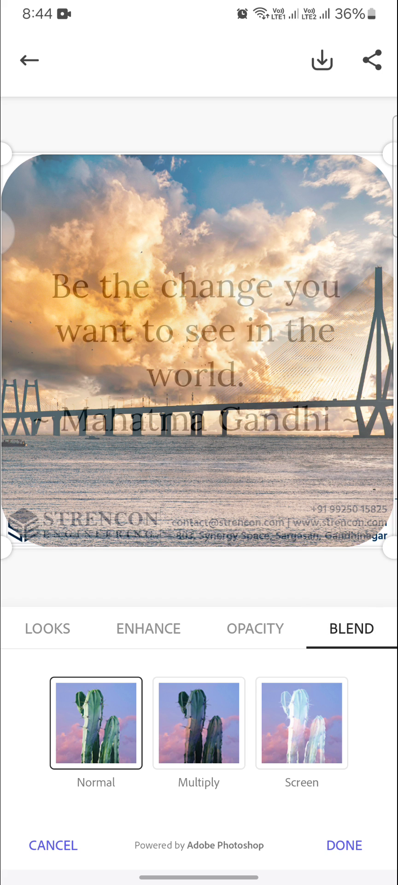
{"action": "left_click", "coordinate": [199, 723]}
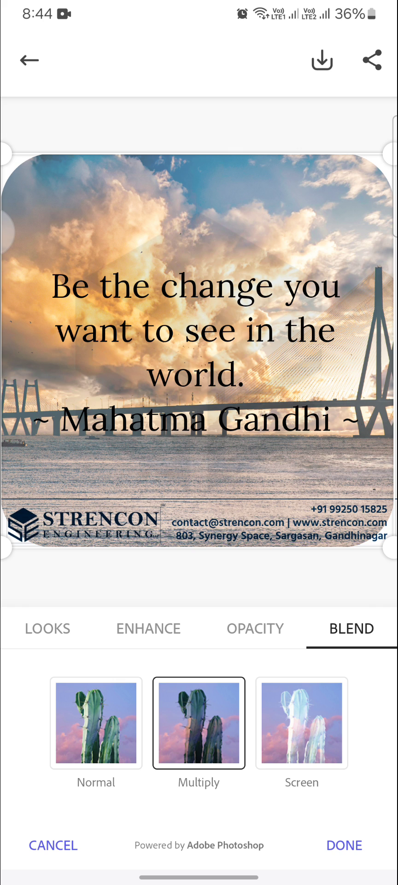
{"action": "left_click", "coordinate": [302, 722]}
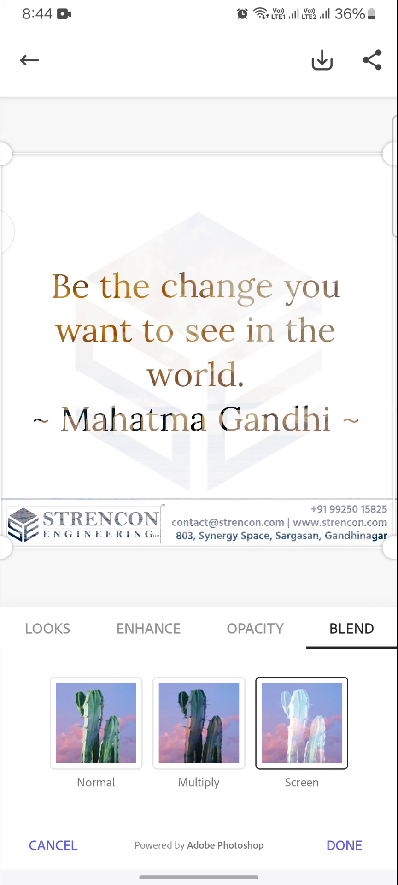
{"action": "left_click", "coordinate": [96, 723]}
{"action": "left_click", "coordinate": [199, 723]}
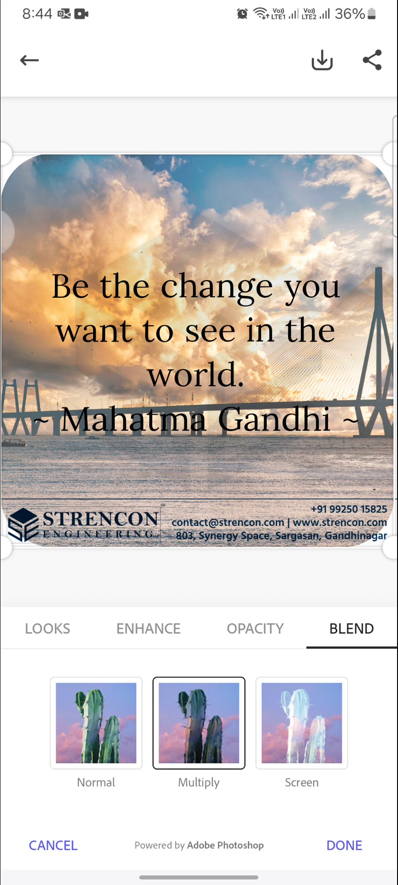
Recrop the bridge photo with the 1:1 Square ratio instead of the rounded shape
{"action": "left_click", "coordinate": [345, 845]}
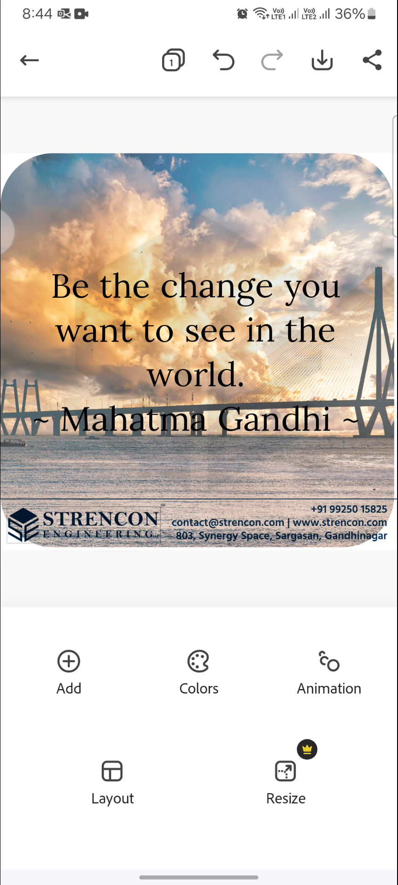
{"action": "left_click", "coordinate": [199, 350]}
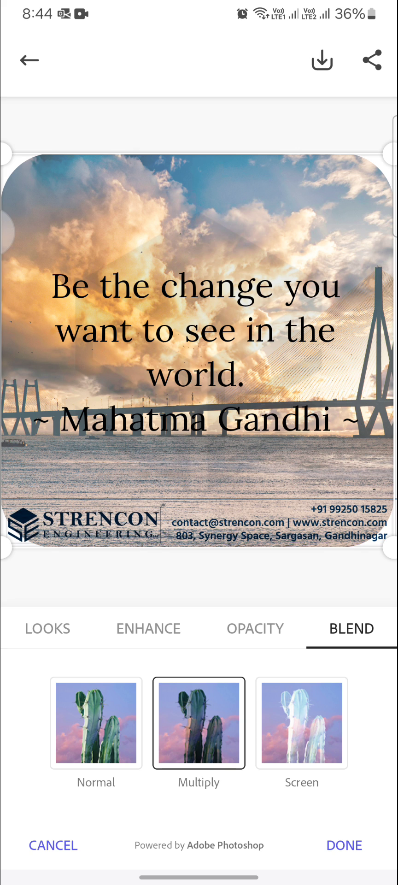
{"action": "scroll", "coordinate": [199, 629], "scroll_direction": "left", "scroll_amount": 5}
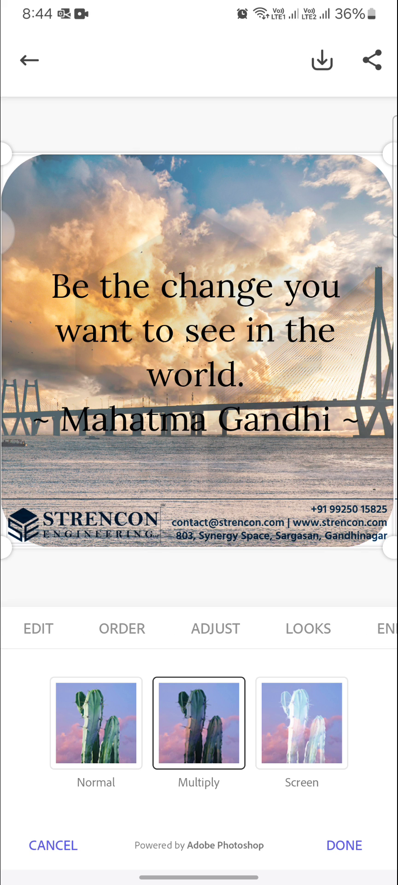
{"action": "left_click", "coordinate": [39, 629]}
{"action": "left_click", "coordinate": [164, 719]}
{"action": "scroll", "coordinate": [199, 747], "scroll_direction": "right", "scroll_amount": 3}
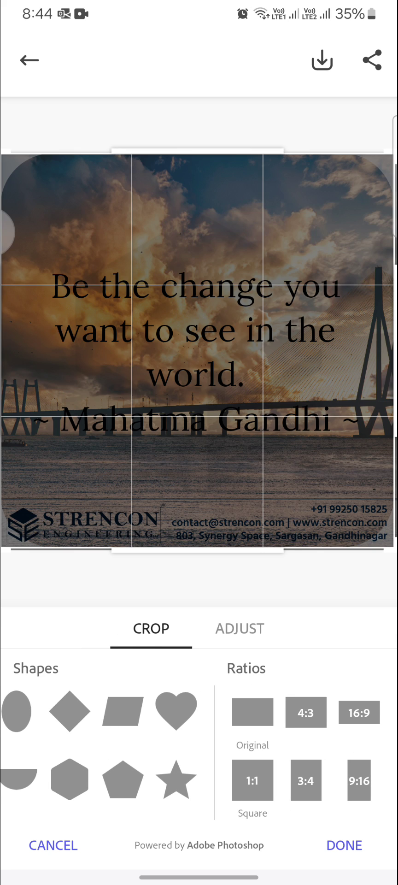
{"action": "left_click", "coordinate": [253, 780]}
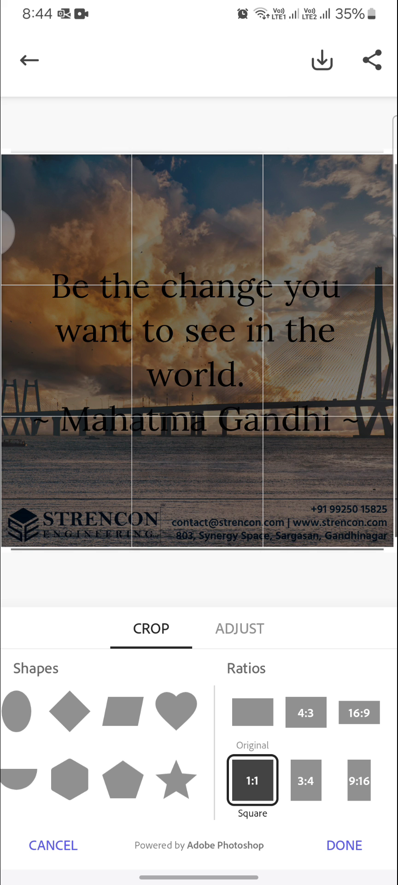
{"action": "left_click", "coordinate": [344, 845]}
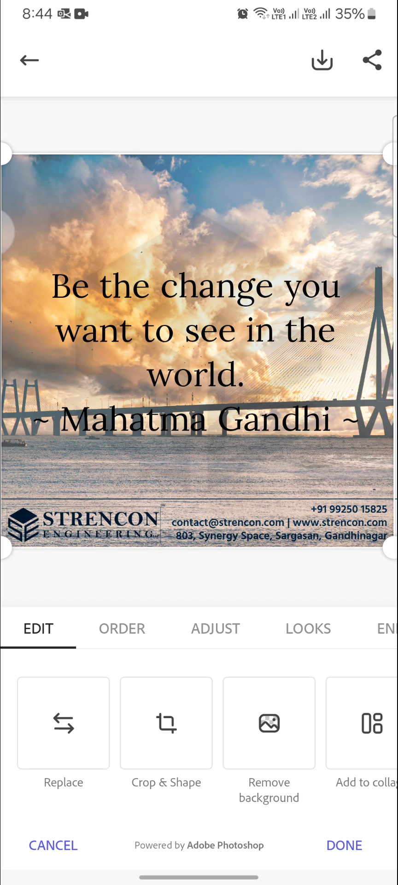
Drag the bridge photo's Order slider to 1, moving it to the bottom layer
{"action": "left_click", "coordinate": [344, 845]}
{"action": "left_click", "coordinate": [198, 466]}
{"action": "left_click", "coordinate": [344, 845]}
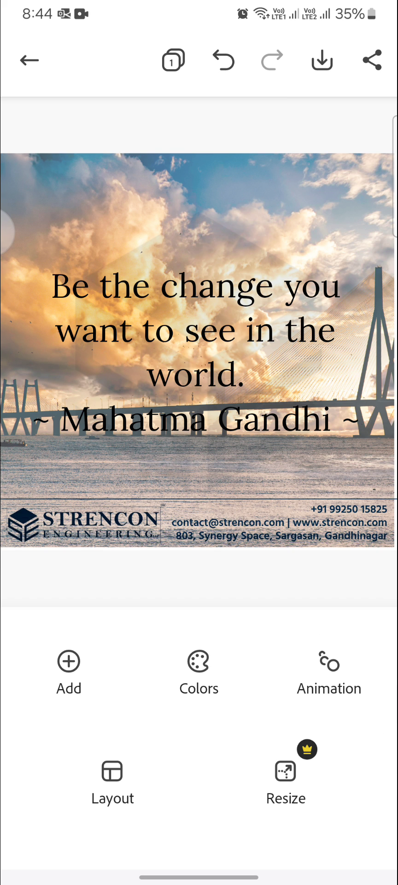
{"action": "left_click", "coordinate": [199, 465]}
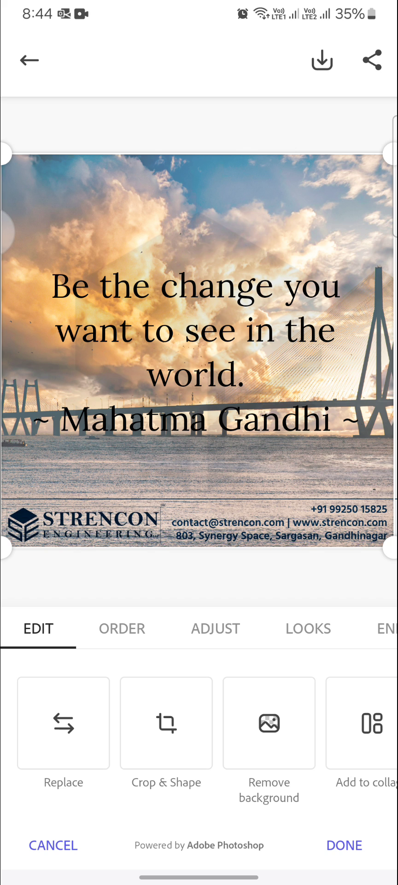
{"action": "left_click", "coordinate": [123, 629]}
{"action": "left_click_drag", "start_coordinate": [302, 734], "coordinate": [33, 734]}
Undo an accidental move to the top, return the photo to the bottom, and select the quote
{"action": "left_click", "coordinate": [195, 350]}
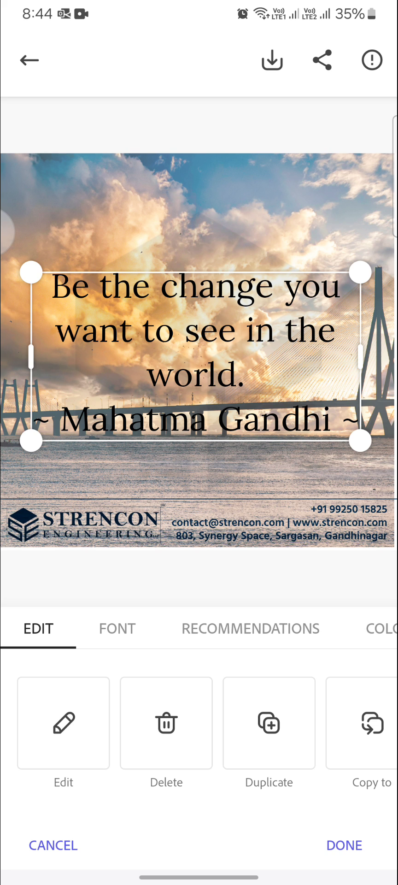
{"action": "left_click", "coordinate": [198, 212]}
{"action": "left_click_drag", "start_coordinate": [33, 734], "coordinate": [302, 734]}
{"action": "left_click", "coordinate": [345, 845]}
{"action": "left_click", "coordinate": [198, 212]}
{"action": "left_click_drag", "start_coordinate": [302, 734], "coordinate": [33, 734]}
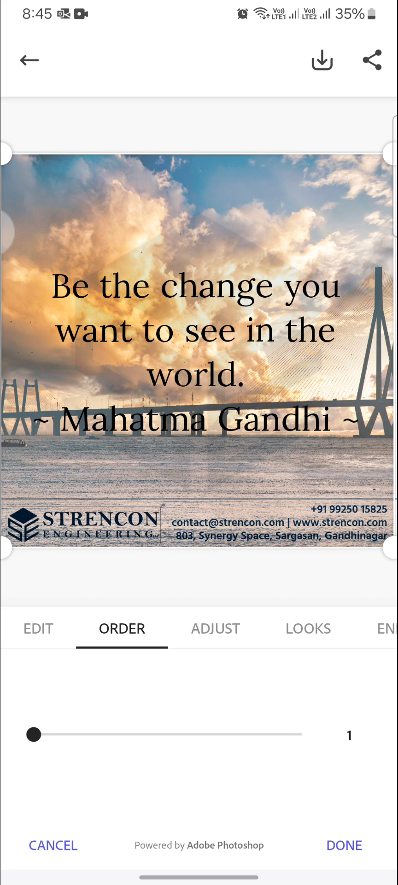
{"action": "left_click", "coordinate": [344, 845]}
{"action": "left_click", "coordinate": [196, 355]}
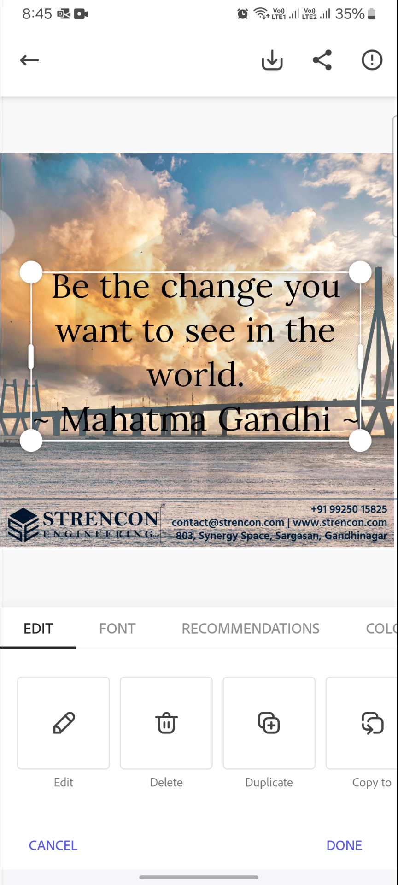
Try Monoton, Quicksand and Stencil Std, then set the quote in bold Source Sans
{"action": "left_click", "coordinate": [117, 628]}
{"action": "left_click", "coordinate": [171, 717]}
{"action": "left_click", "coordinate": [107, 718]}
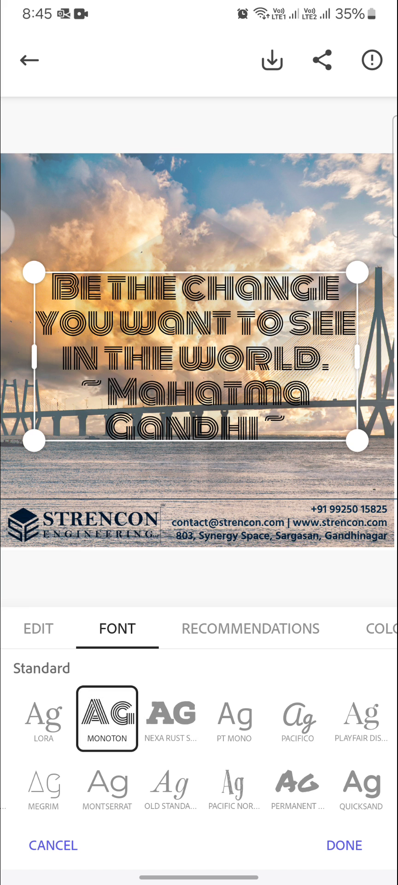
{"action": "left_click", "coordinate": [297, 786]}
{"action": "left_click", "coordinate": [361, 785]}
{"action": "left_click_drag", "start_coordinate": [323, 719], "coordinate": [138, 719]}
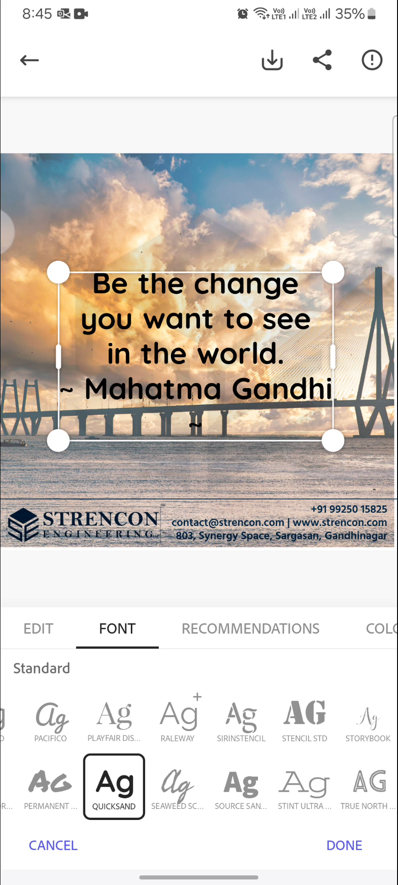
{"action": "left_click", "coordinate": [305, 718]}
{"action": "left_click", "coordinate": [241, 786]}
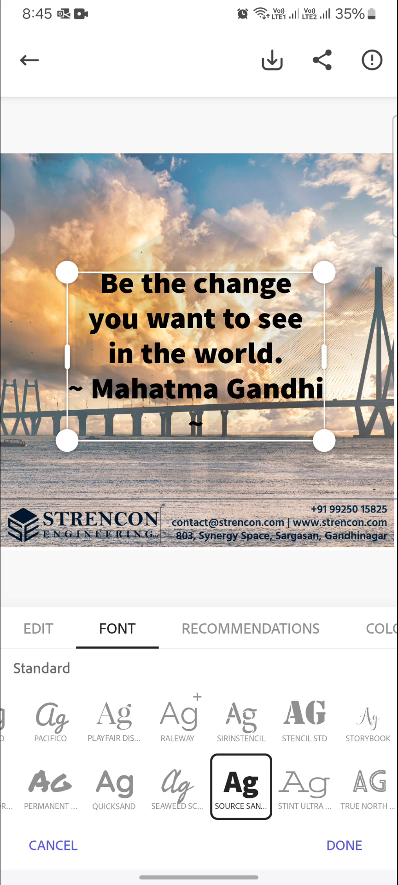
Widen the quote box and centre it on the photo's guides
{"action": "left_click_drag", "start_coordinate": [67, 356], "coordinate": [44, 340]}
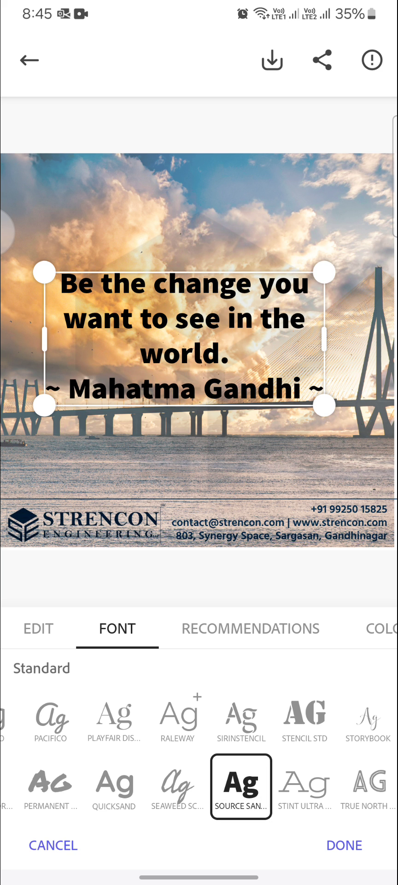
{"action": "left_click_drag", "start_coordinate": [185, 339], "coordinate": [198, 358]}
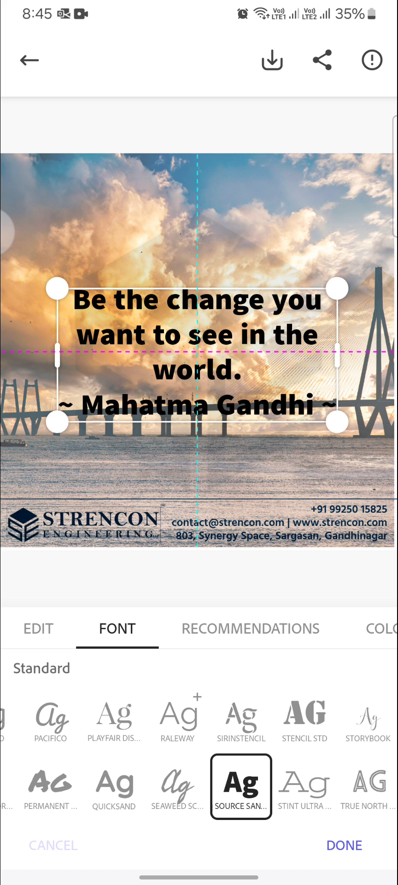
{"action": "left_click_drag", "start_coordinate": [197, 358], "coordinate": [198, 355]}
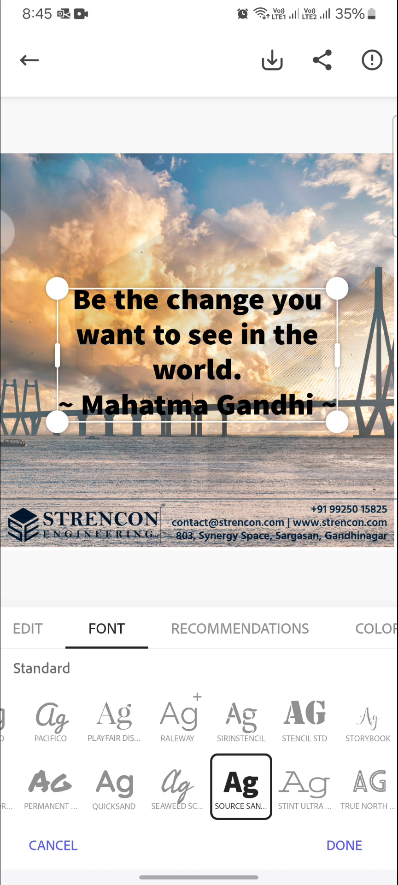
Open the quote's text colour swatches and try salmon, light orange and dark green
{"action": "left_click_drag", "start_coordinate": [258, 629], "coordinate": [101, 628]}
{"action": "left_click", "coordinate": [256, 629]}
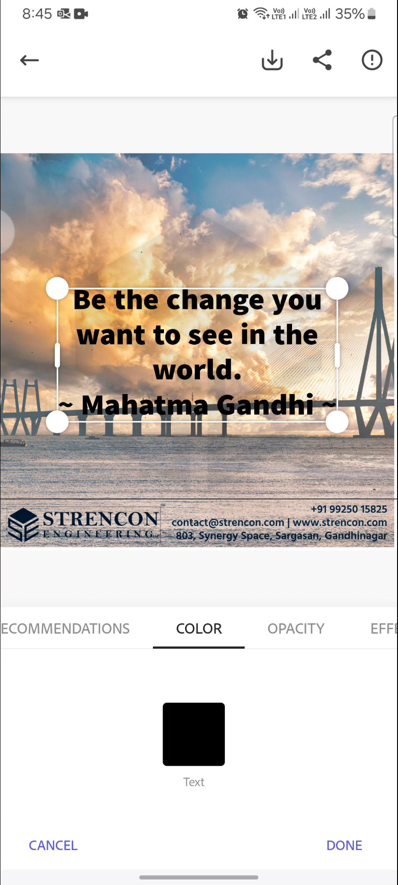
{"action": "left_click", "coordinate": [193, 734]}
{"action": "left_click_drag", "start_coordinate": [323, 747], "coordinate": [69, 747]}
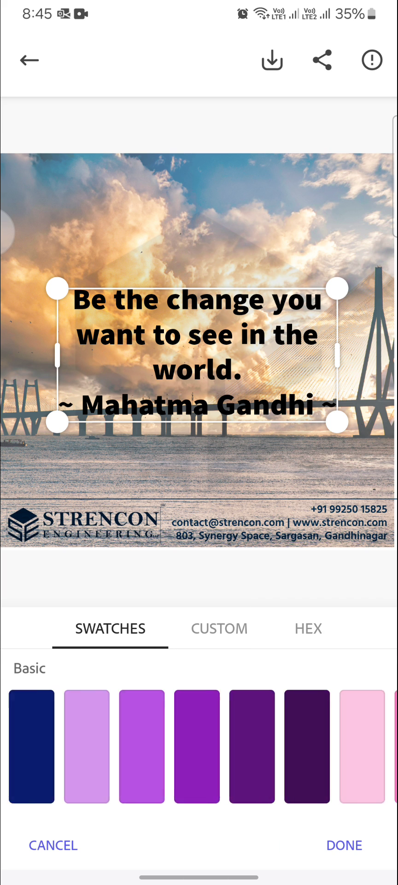
{"action": "left_click", "coordinate": [233, 746]}
{"action": "mouse_move", "coordinate": [277, 746]}
{"action": "left_mouse_down"}
{"action": "mouse_move", "coordinate": [104, 747]}
{"action": "mouse_move", "coordinate": [163, 747]}
{"action": "left_mouse_up"}
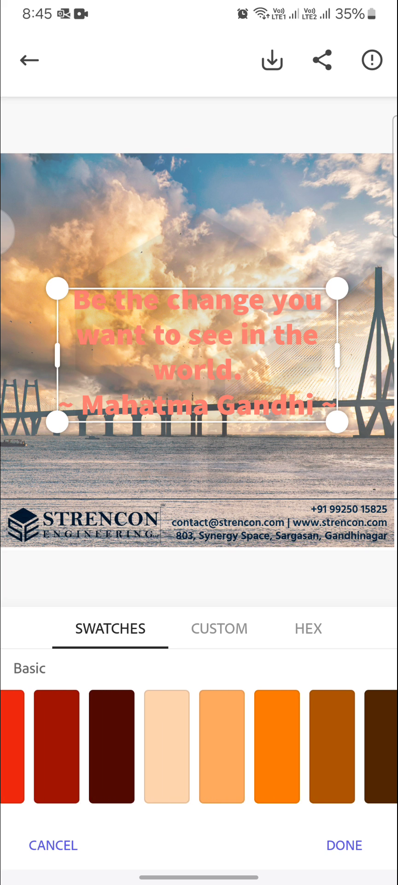
{"action": "left_click", "coordinate": [222, 746]}
{"action": "mouse_move", "coordinate": [276, 747]}
{"action": "left_mouse_down"}
{"action": "mouse_move", "coordinate": [148, 747]}
{"action": "mouse_move", "coordinate": [226, 747]}
{"action": "left_mouse_up"}
{"action": "left_click_drag", "start_coordinate": [300, 747], "coordinate": [99, 747]}
{"action": "left_click_drag", "start_coordinate": [276, 747], "coordinate": [139, 747]}
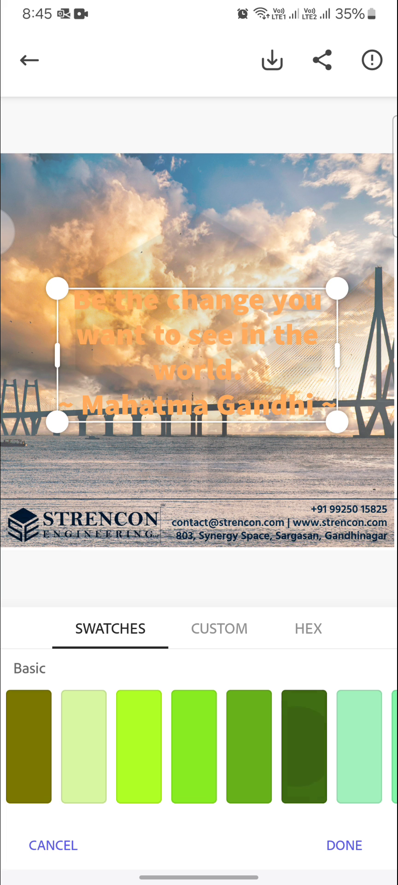
{"action": "left_click", "coordinate": [321, 747]}
{"action": "mouse_move", "coordinate": [323, 747]}
{"action": "left_mouse_down"}
{"action": "mouse_move", "coordinate": [116, 746]}
{"action": "mouse_move", "coordinate": [299, 747]}
{"action": "left_mouse_up"}
{"action": "left_click", "coordinate": [358, 746]}
Try pink, bright blue, dark blue, teal-blue, white and dark navy on the quote
{"action": "left_click_drag", "start_coordinate": [115, 747], "coordinate": [300, 747]}
{"action": "left_click_drag", "start_coordinate": [138, 747], "coordinate": [277, 746]}
{"action": "left_click_drag", "start_coordinate": [115, 747], "coordinate": [299, 747]}
{"action": "mouse_move", "coordinate": [199, 355]}
{"action": "left_mouse_down"}
{"action": "mouse_move", "coordinate": [199, 292]}
{"action": "mouse_move", "coordinate": [207, 296]}
{"action": "mouse_move", "coordinate": [206, 310]}
{"action": "left_mouse_up"}
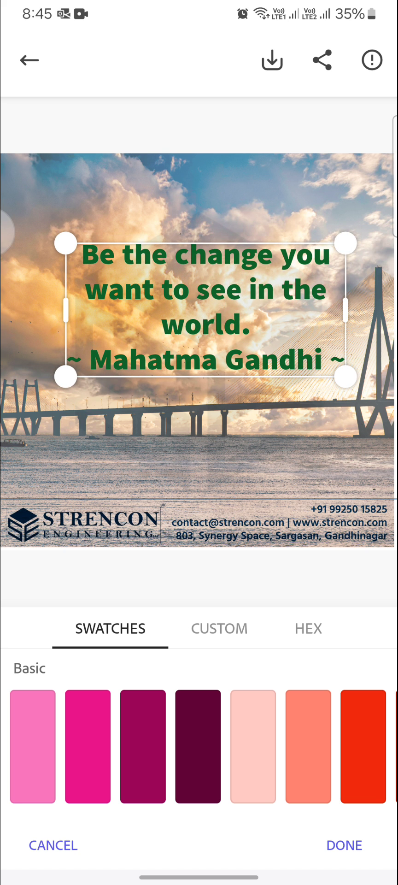
{"action": "left_click", "coordinate": [87, 747]}
{"action": "mouse_move", "coordinate": [115, 747]}
{"action": "left_mouse_down"}
{"action": "mouse_move", "coordinate": [323, 747]}
{"action": "mouse_move", "coordinate": [300, 747]}
{"action": "left_mouse_up"}
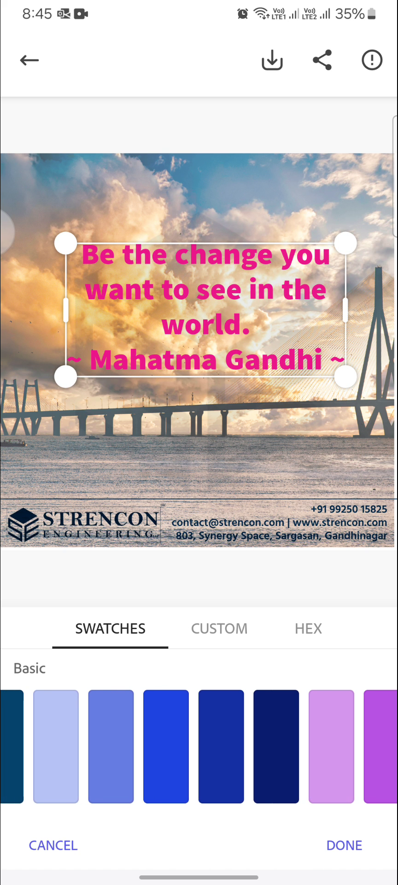
{"action": "left_click", "coordinate": [166, 746]}
{"action": "left_click", "coordinate": [221, 746]}
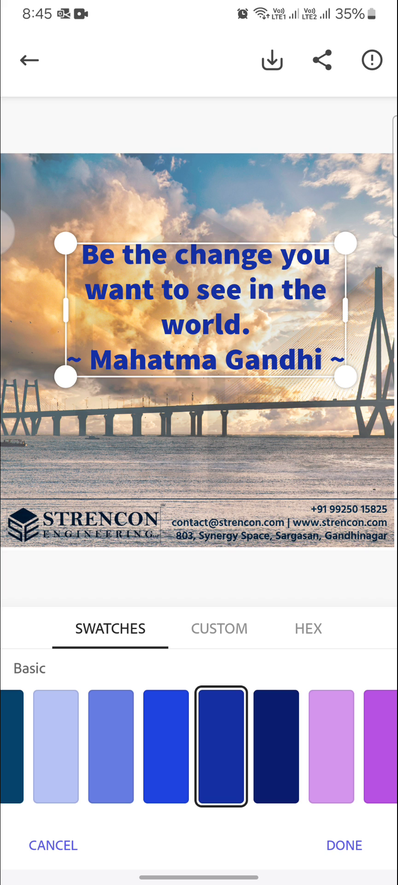
{"action": "left_click_drag", "start_coordinate": [92, 747], "coordinate": [272, 747]}
{"action": "left_click", "coordinate": [124, 746]}
{"action": "scroll", "coordinate": [199, 746], "scroll_direction": "left", "scroll_amount": 5}
{"action": "scroll", "coordinate": [198, 747], "scroll_direction": "left", "scroll_amount": 5}
{"action": "left_click", "coordinate": [285, 747]}
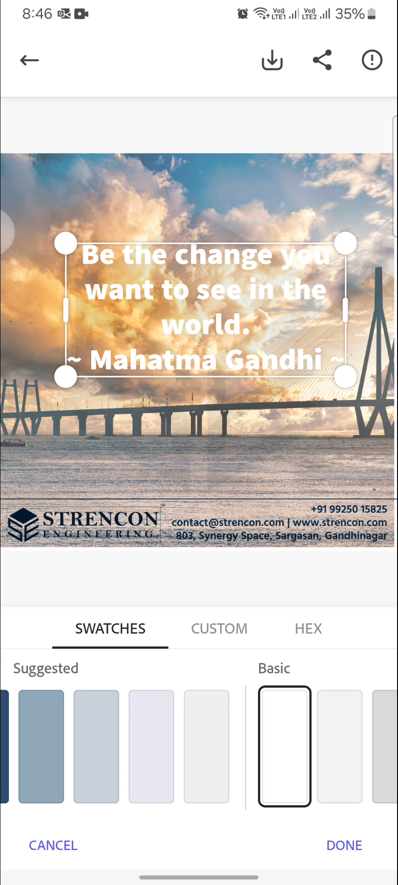
{"action": "left_click", "coordinate": [97, 746]}
{"action": "left_click_drag", "start_coordinate": [138, 747], "coordinate": [191, 746]}
{"action": "left_click", "coordinate": [39, 747]}
{"action": "scroll", "coordinate": [198, 747], "scroll_direction": "right", "scroll_amount": 5}
{"action": "scroll", "coordinate": [199, 747], "scroll_direction": "right", "scroll_amount": 5}
{"action": "scroll", "coordinate": [199, 747], "scroll_direction": "right", "scroll_amount": 5}
{"action": "scroll", "coordinate": [199, 747], "scroll_direction": "left", "scroll_amount": 3}
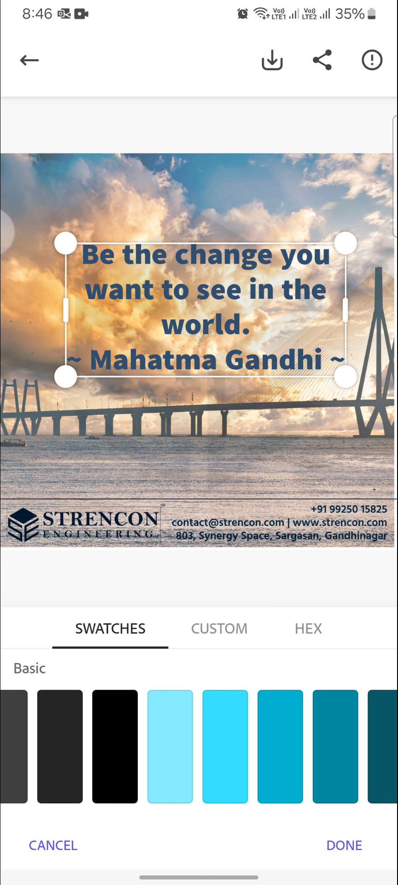
Set the quote back to black, move it higher above the bridge, and finish editing
{"action": "left_click", "coordinate": [114, 746]}
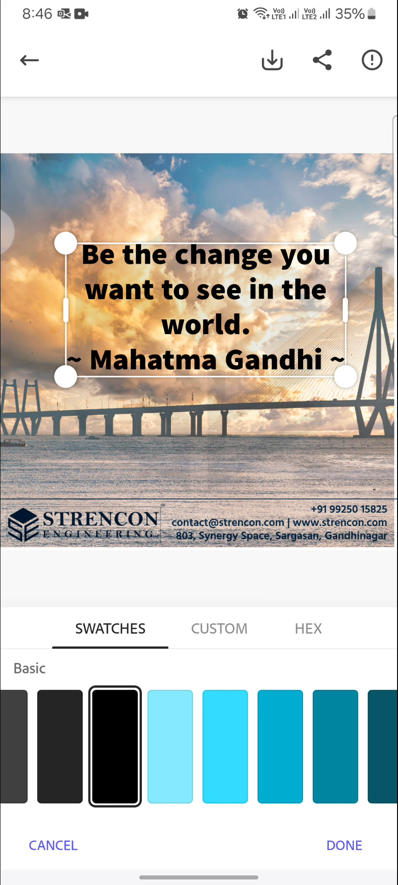
{"action": "left_click_drag", "start_coordinate": [205, 308], "coordinate": [197, 286]}
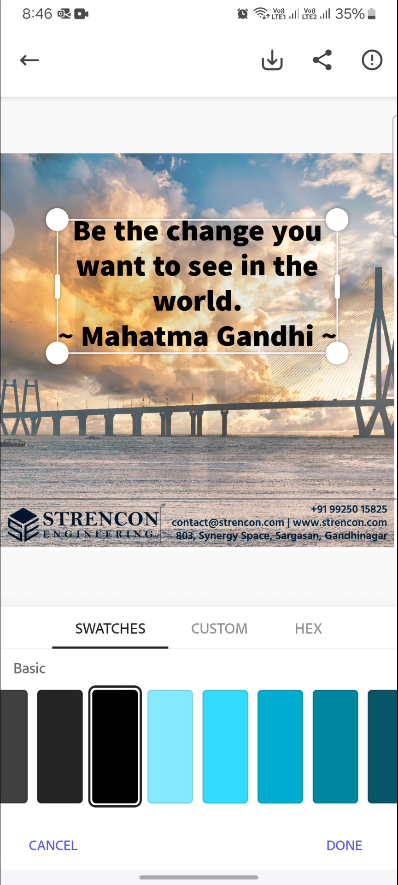
{"action": "left_click", "coordinate": [344, 845]}
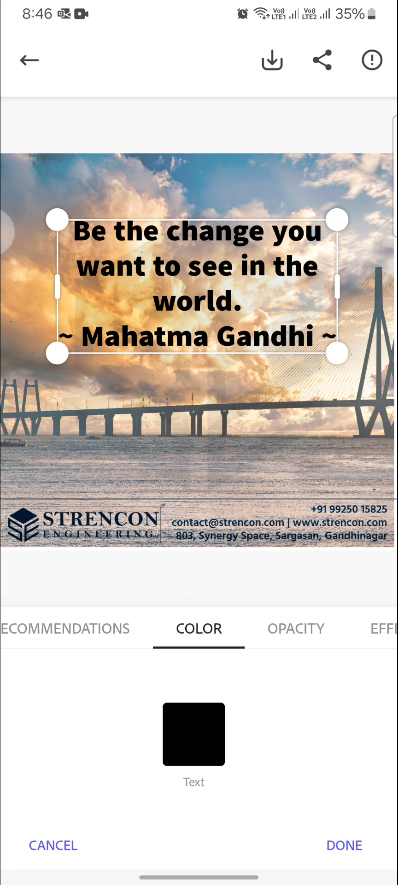
{"action": "left_click", "coordinate": [345, 845]}
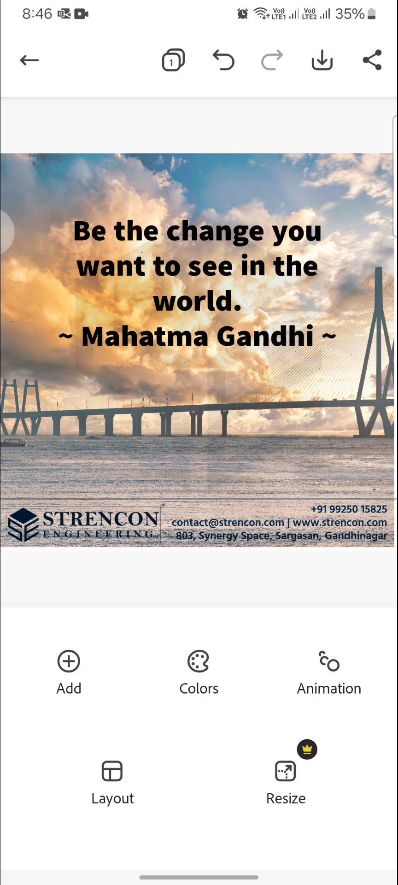
Download the finished Gandhi quote design to the phone as an image
{"action": "left_click", "coordinate": [322, 60]}
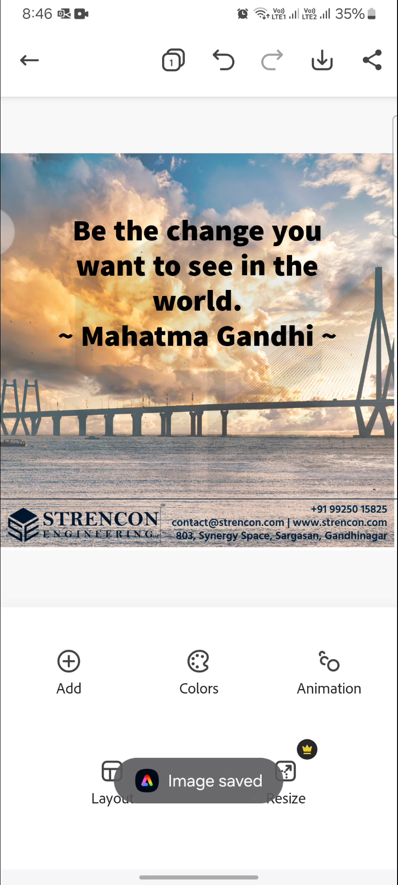
Swipe up from the bottom edge to show Android's recent apps
{"action": "left_click_drag", "start_coordinate": [199, 878], "coordinate": [199, 553]}
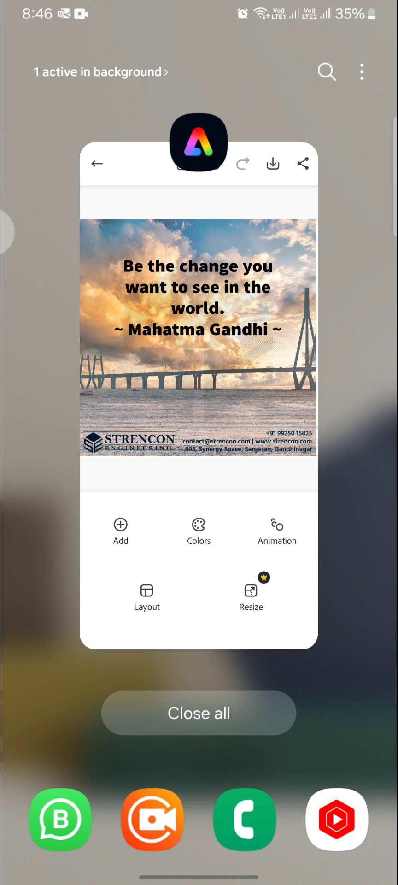